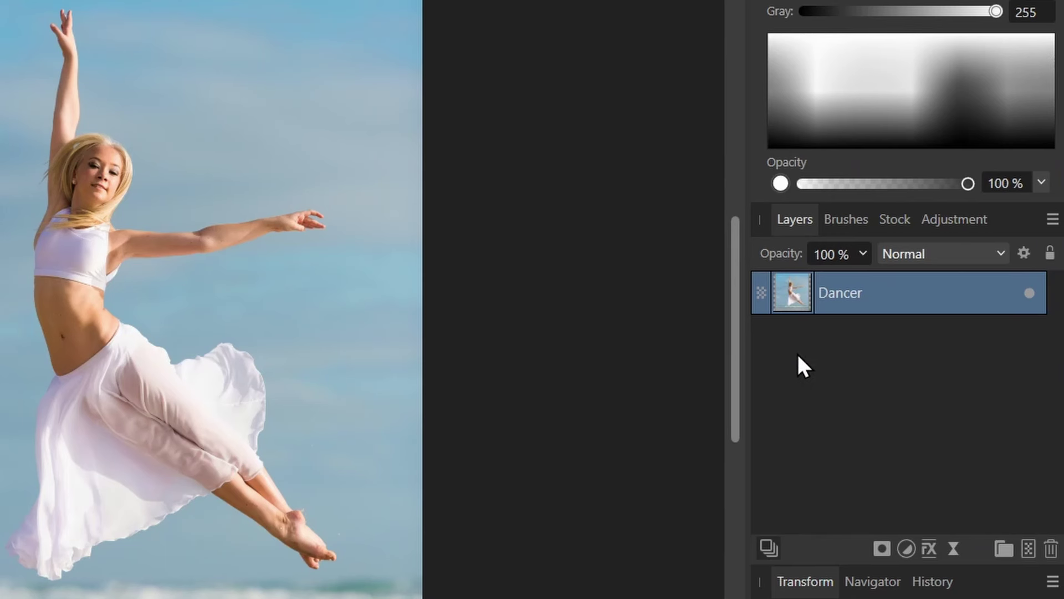
Duplicate the Dancer layer, naming the lower copy Background and the upper one Person
key("ctrl+j")
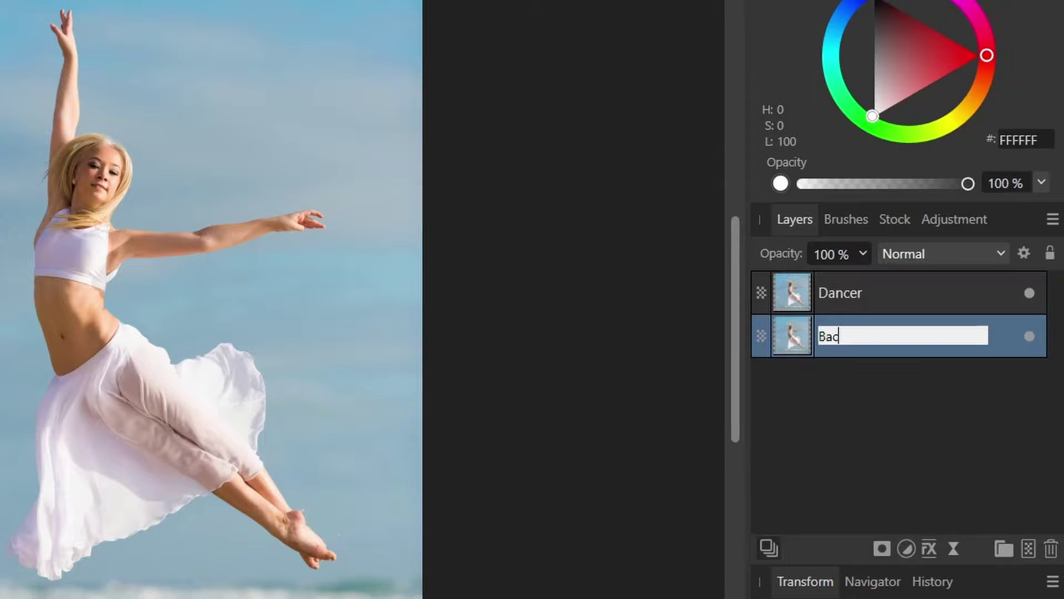
double_click(856, 292)
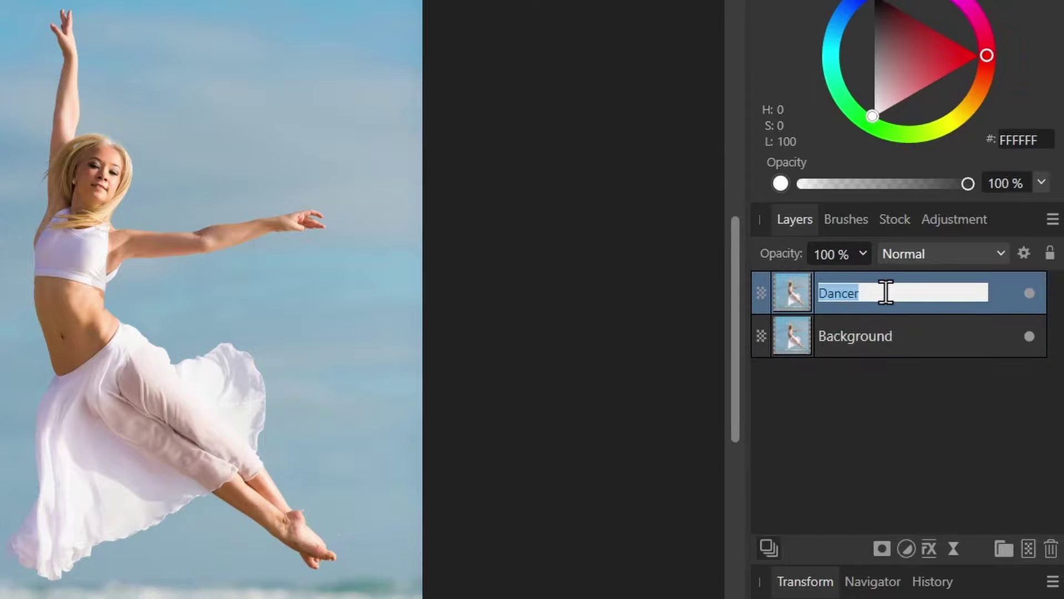
key("Return")
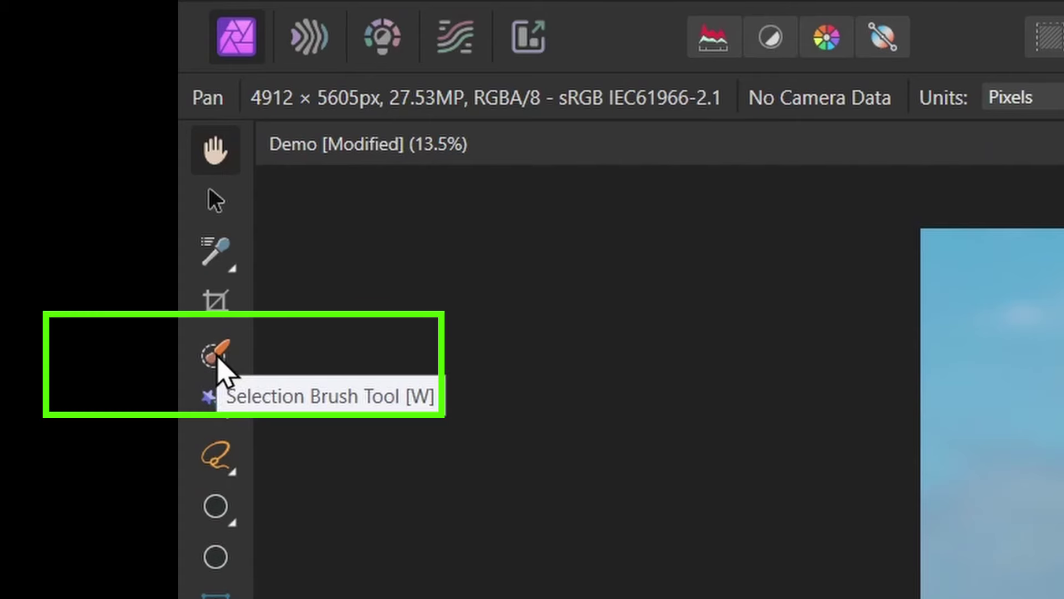
Select the whole dancer with the Selection Brush snapping to edges, and mask the Person layer with that selection
left_click(217, 359)
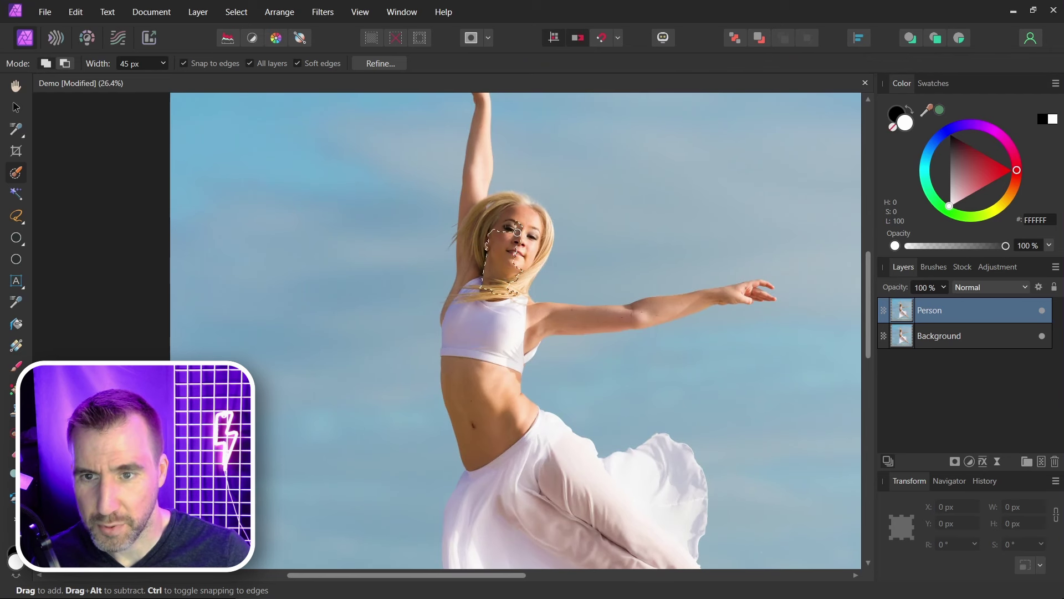
left_click_drag(499, 280, 514, 233)
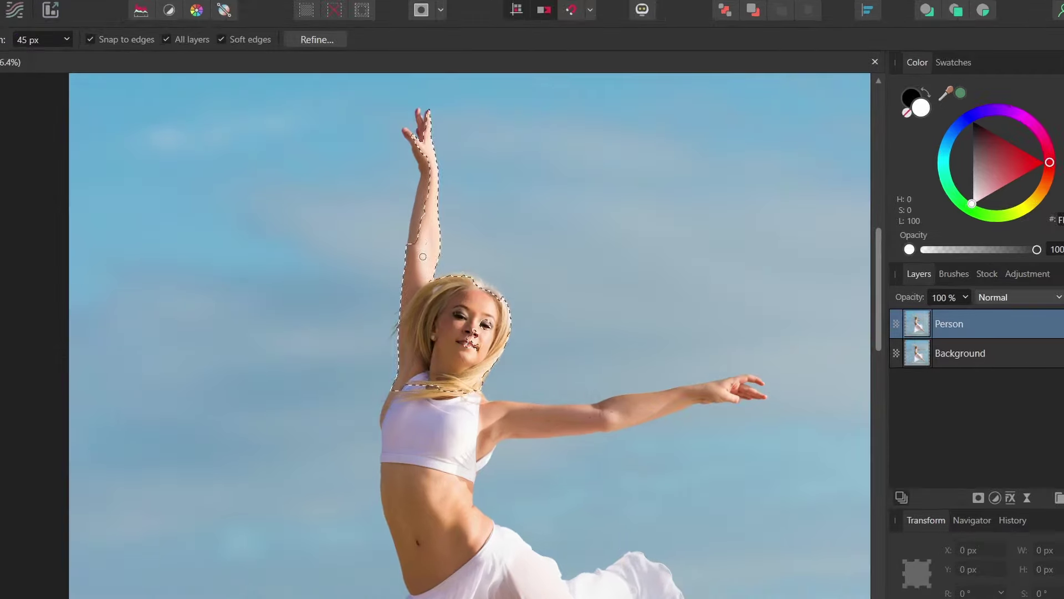
mouse_move(427, 169)
left_mouse_down()
mouse_move(417, 136)
mouse_move(427, 153)
left_mouse_up()
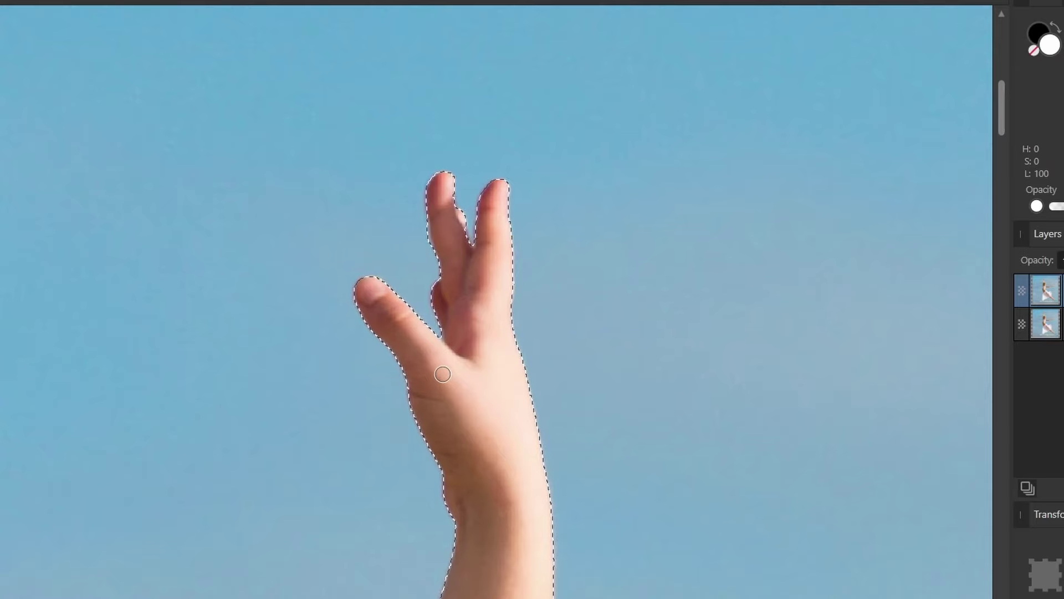
mouse_move(443, 374)
left_mouse_down()
mouse_move(433, 309)
mouse_move(407, 266)
mouse_move(425, 312)
left_mouse_up()
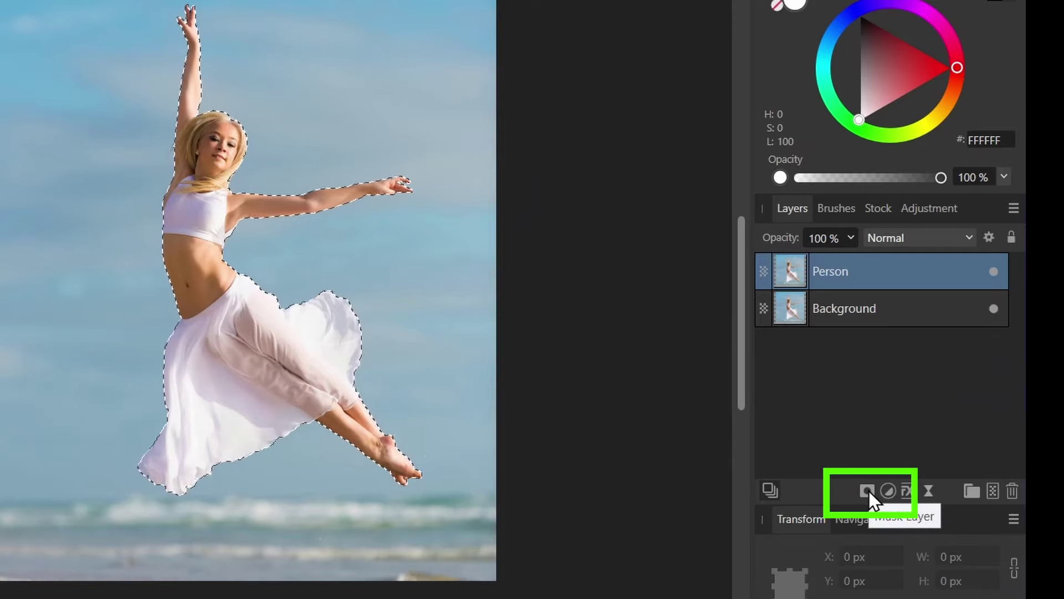
left_click(869, 490)
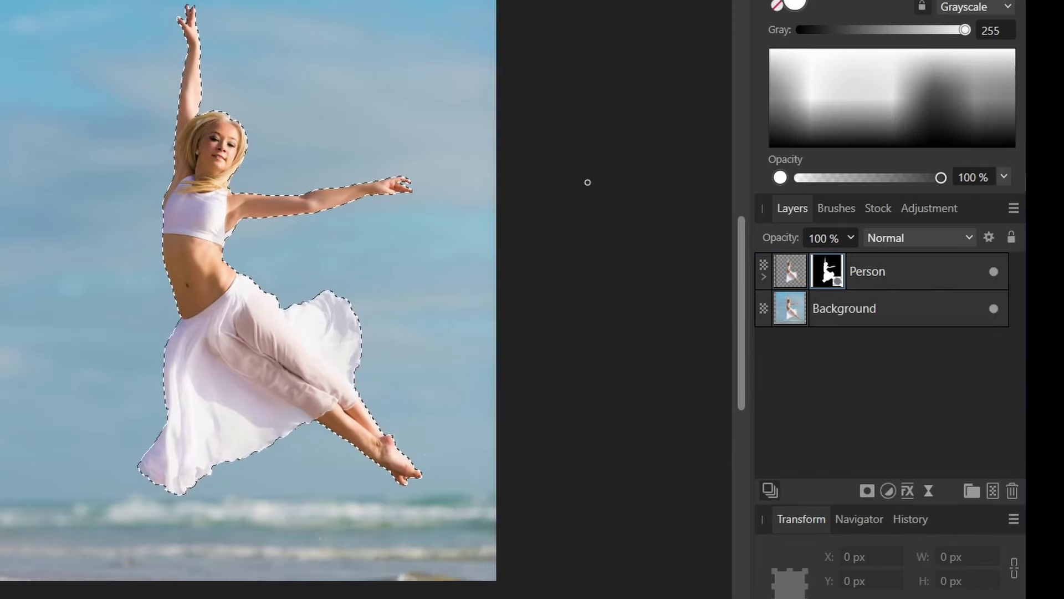
left_click(993, 309)
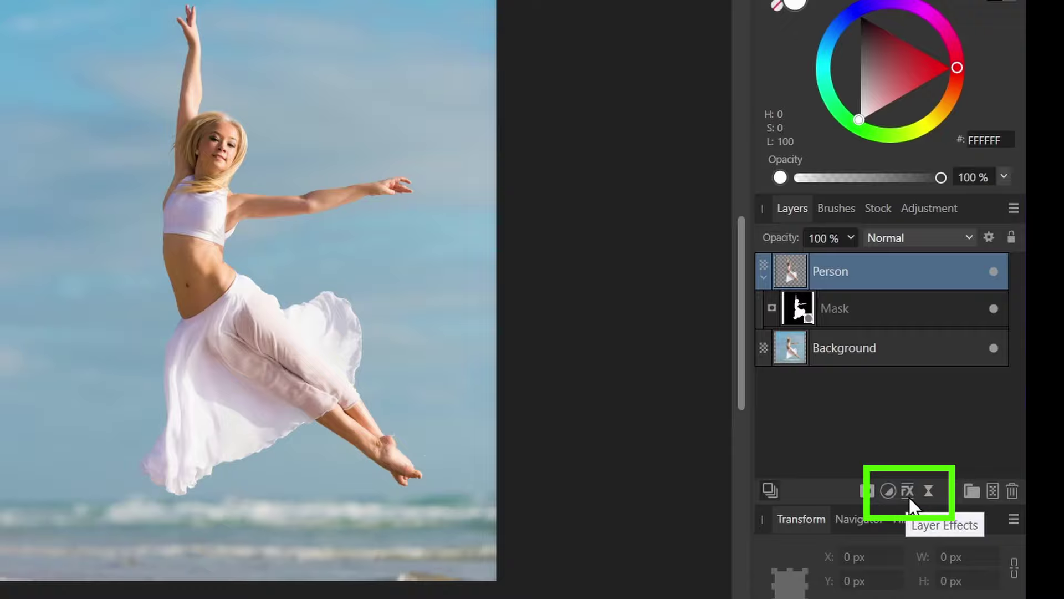
Enable a Color Overlay layer effect on the Person layer with Normal blend mode, 100% opacity and black
left_click(909, 496)
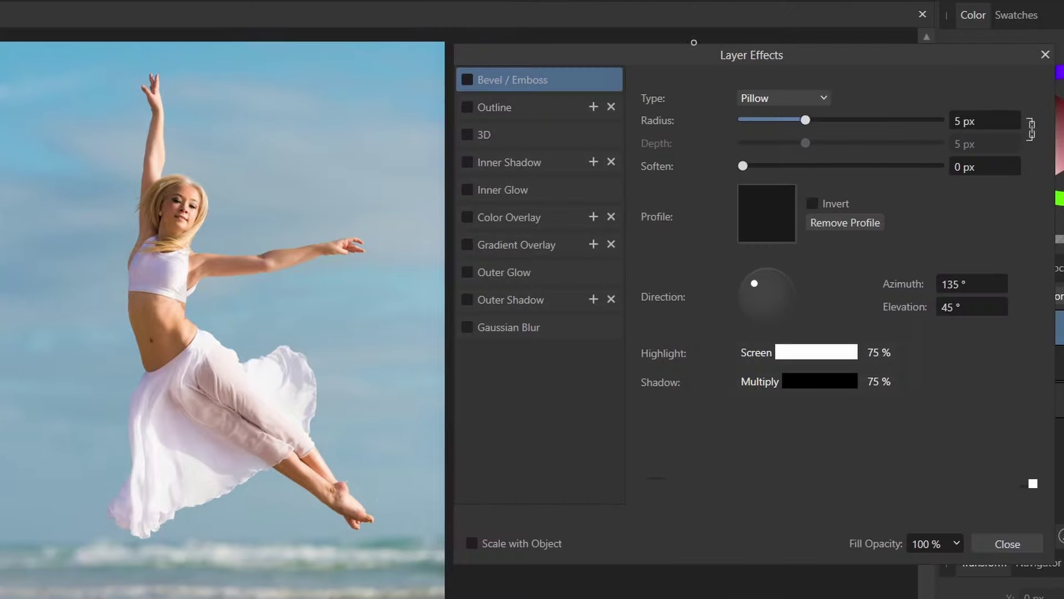
left_click(527, 217)
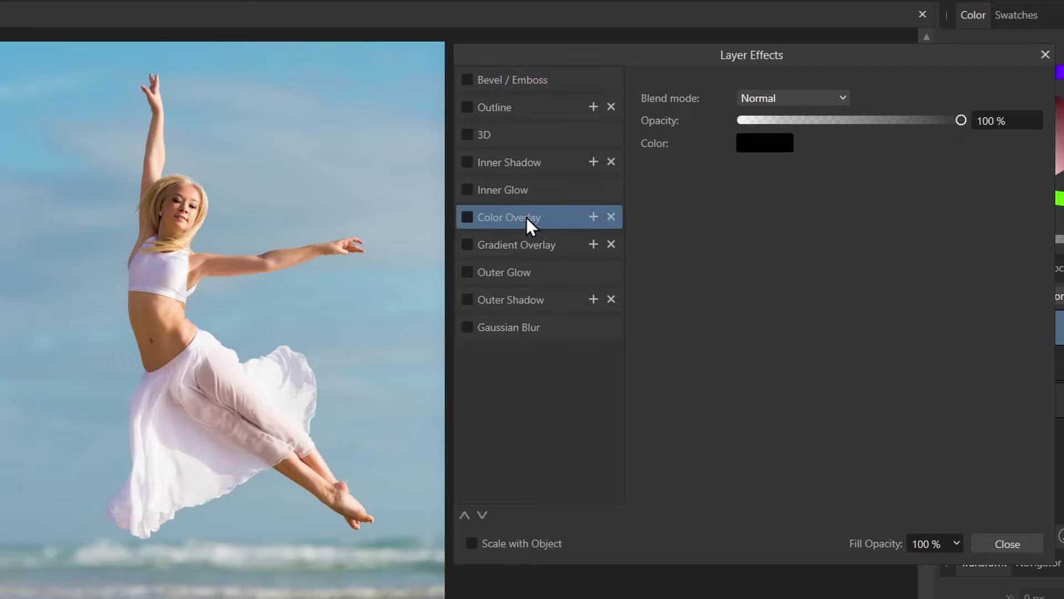
left_click(466, 217)
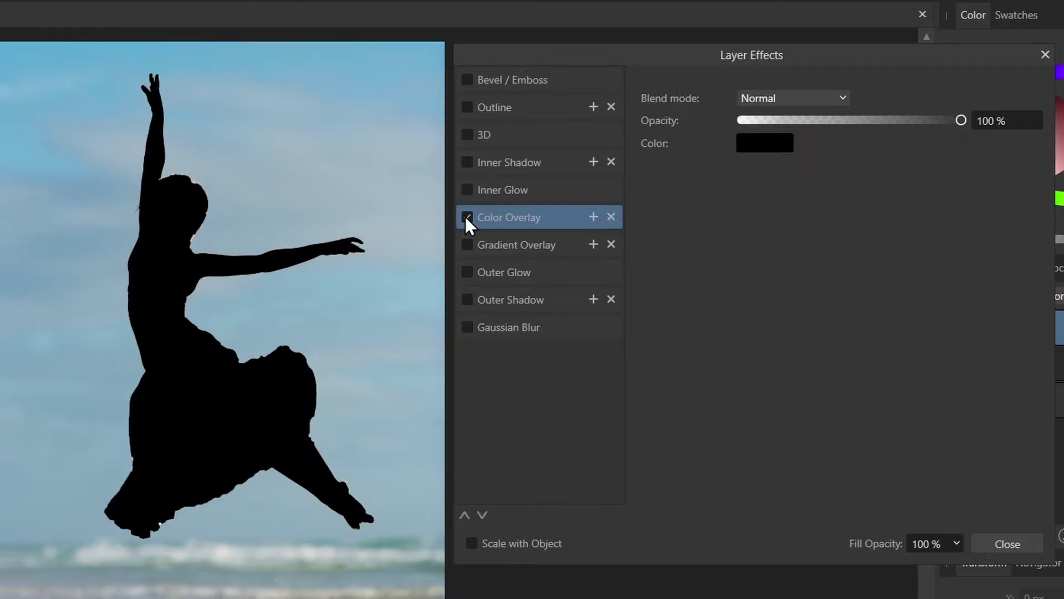
Try red BD1311 as the overlay color, preview other blend modes, and restore Normal mode with black
left_click(765, 145)
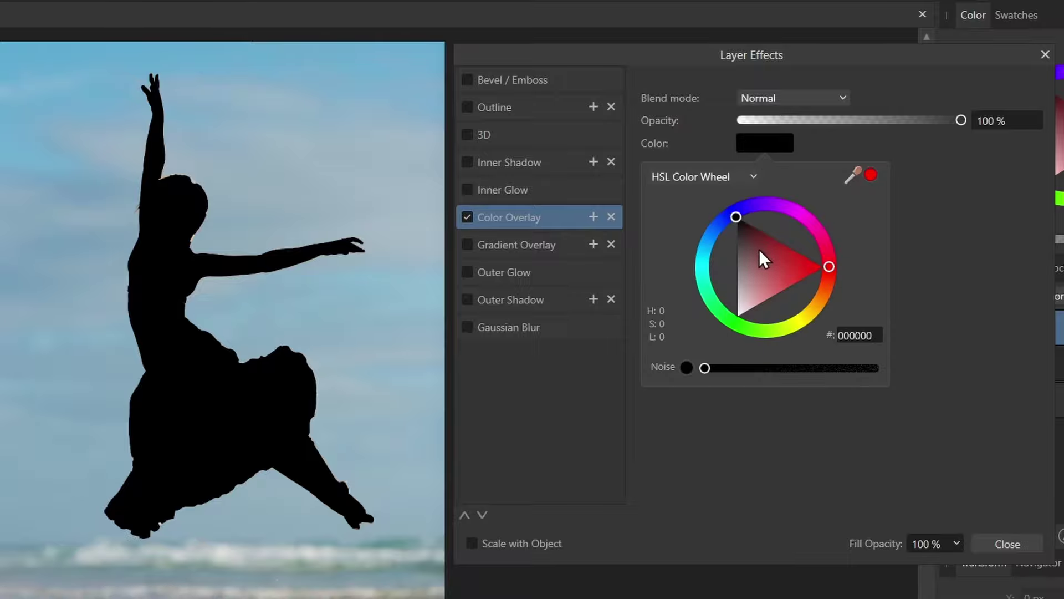
left_click_drag(759, 248, 794, 257)
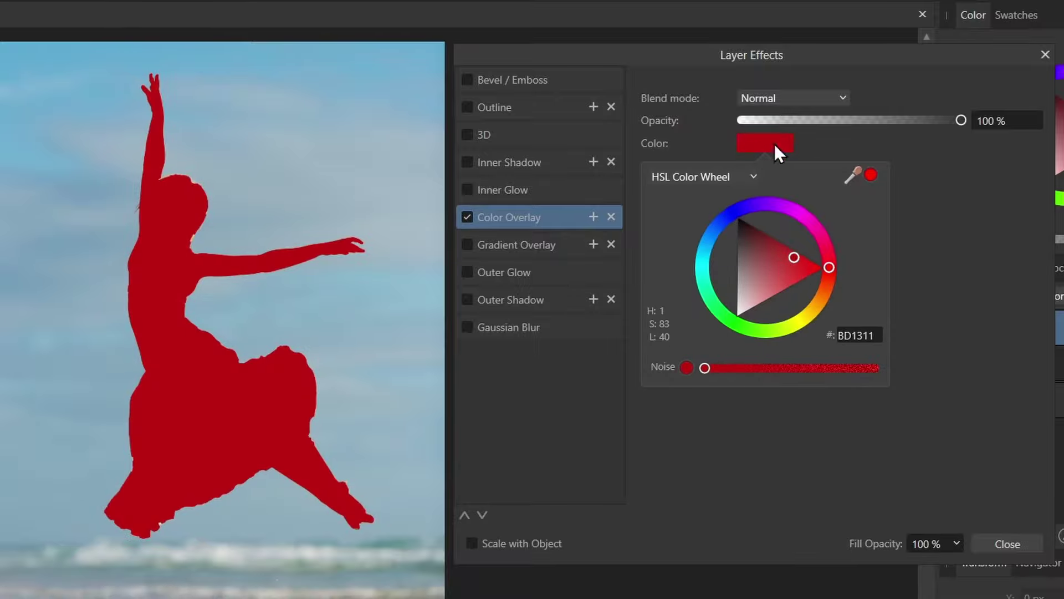
left_click(790, 99)
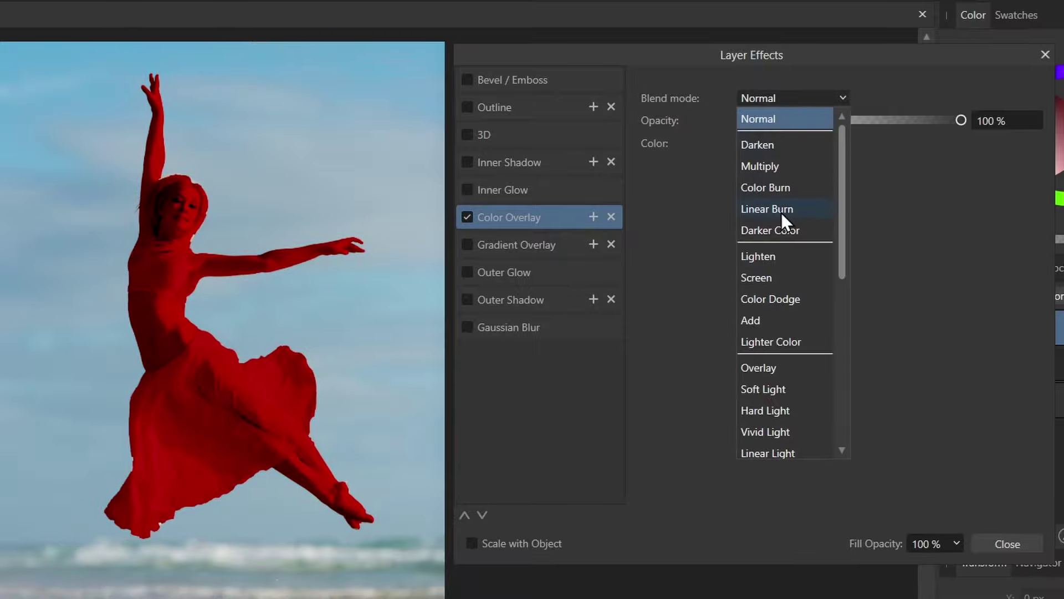
left_click(764, 118)
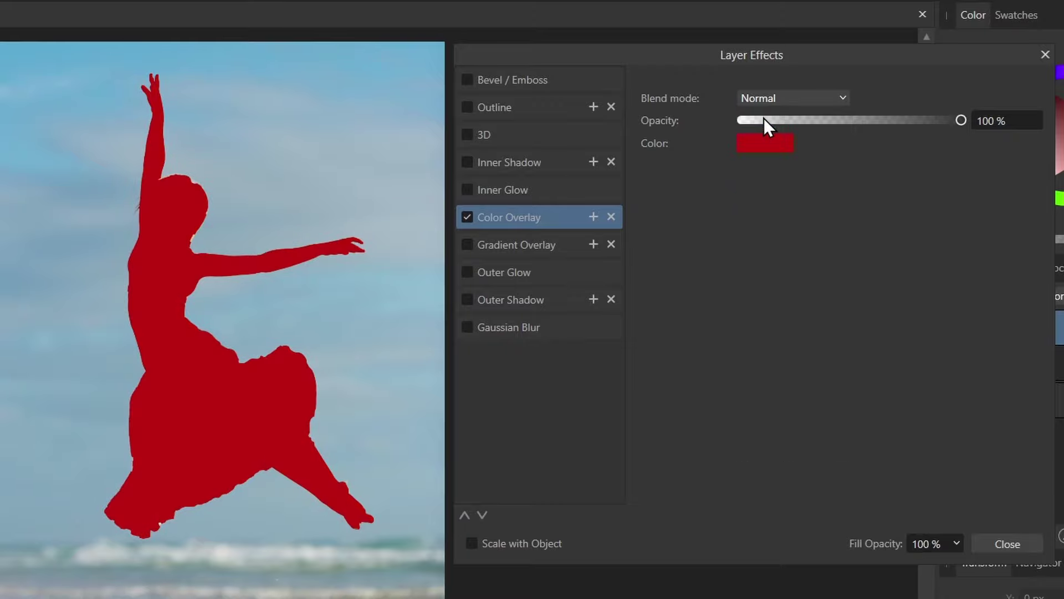
left_click(757, 145)
left_click(744, 218)
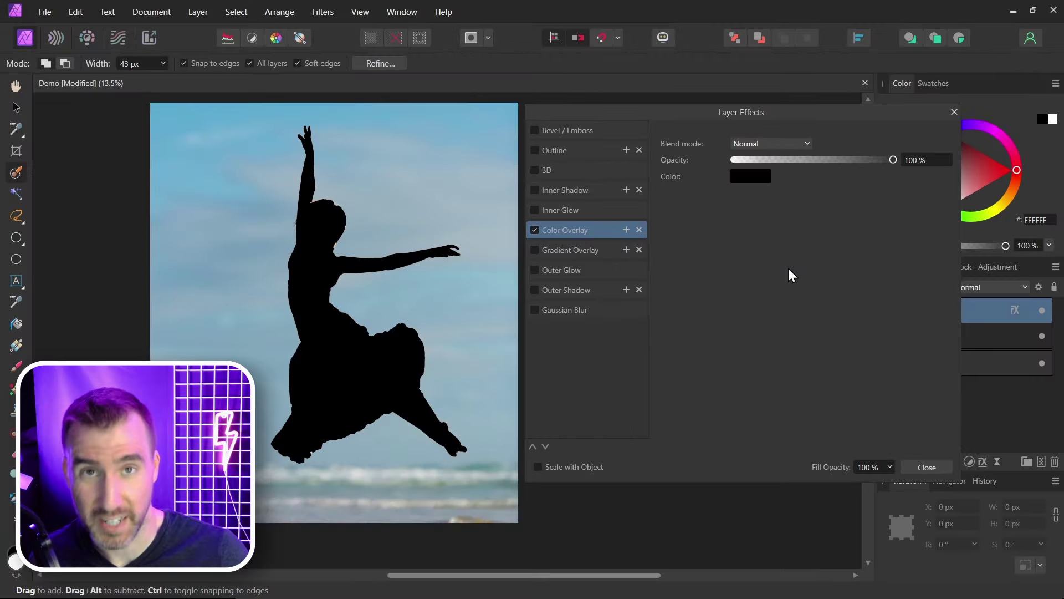
Try a linear Gradient Overlay with Scale X 92%, Scale Y 211%, Offset X -10% and angle 45°, and switch back to the Color Overlay
left_click(534, 230)
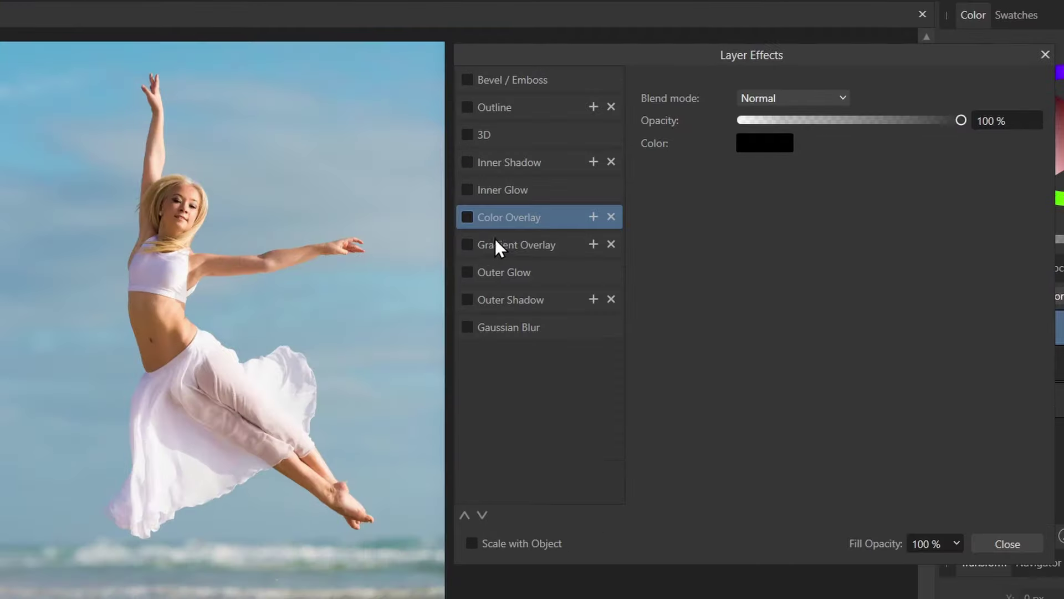
left_click(466, 244)
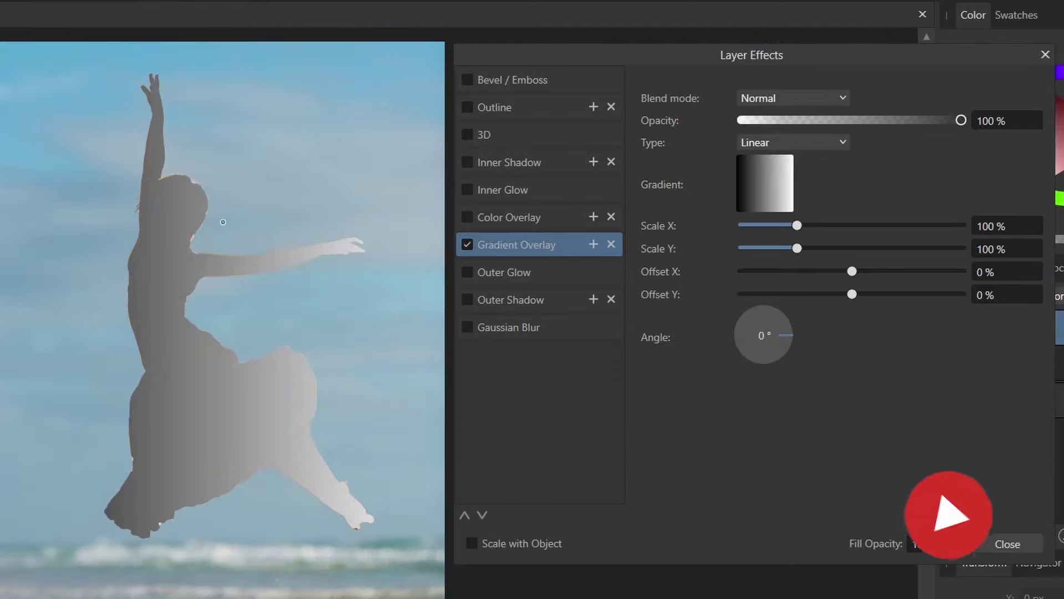
mouse_move(799, 224)
left_mouse_down()
mouse_move(837, 227)
mouse_move(793, 226)
left_mouse_up()
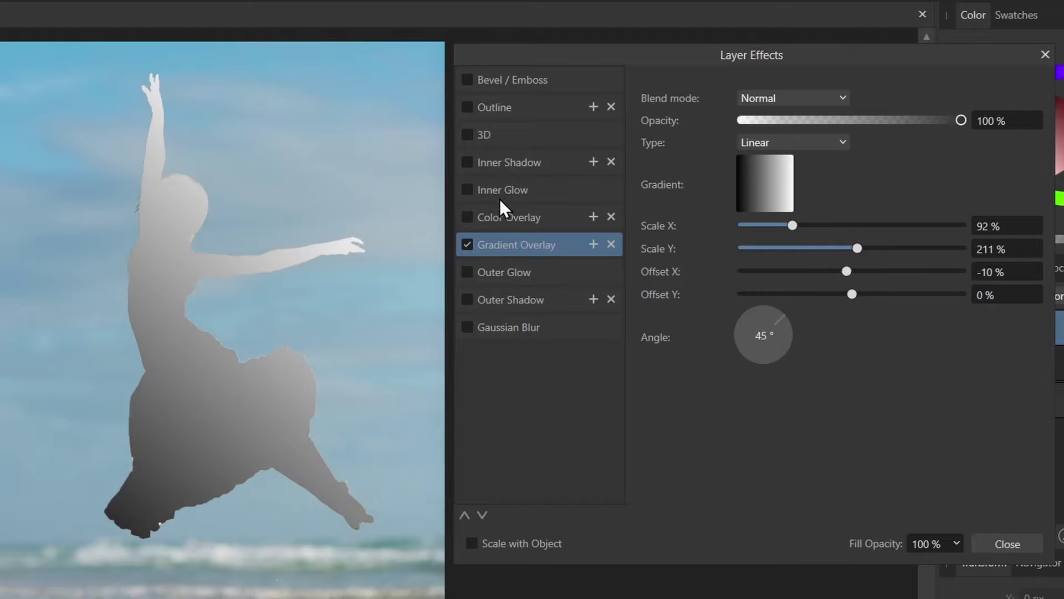
left_click(467, 244)
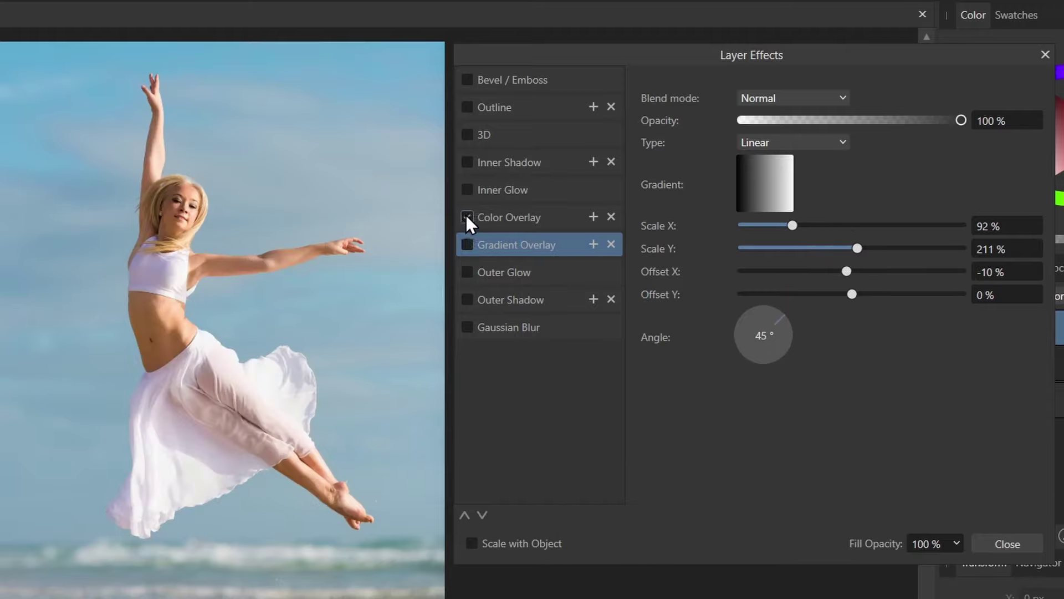
left_click(467, 217)
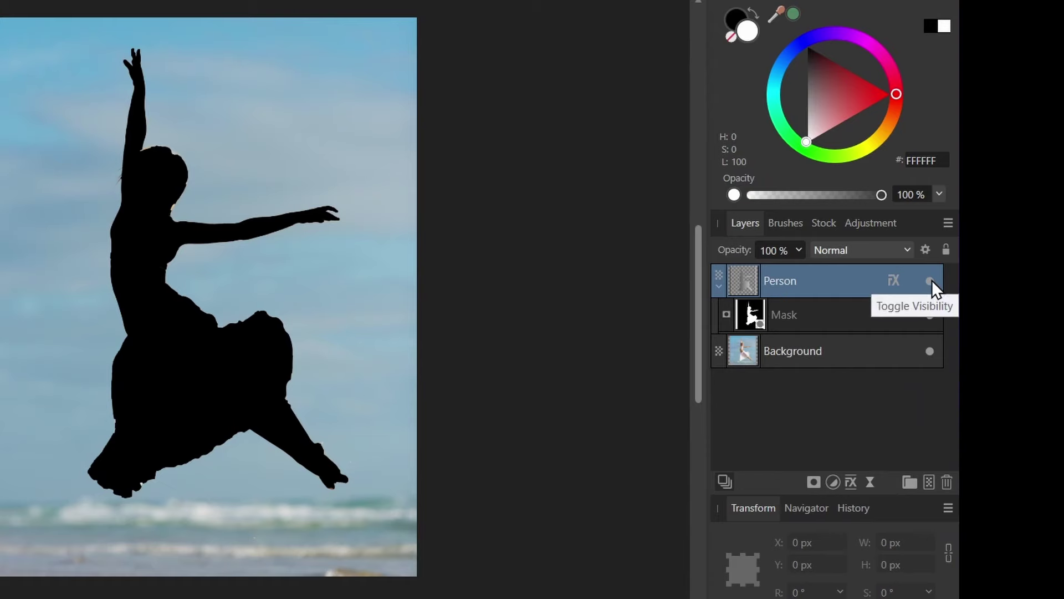
Hide the Person layer and add an empty pixel layer directly above Background
left_click(931, 281)
left_click(845, 348)
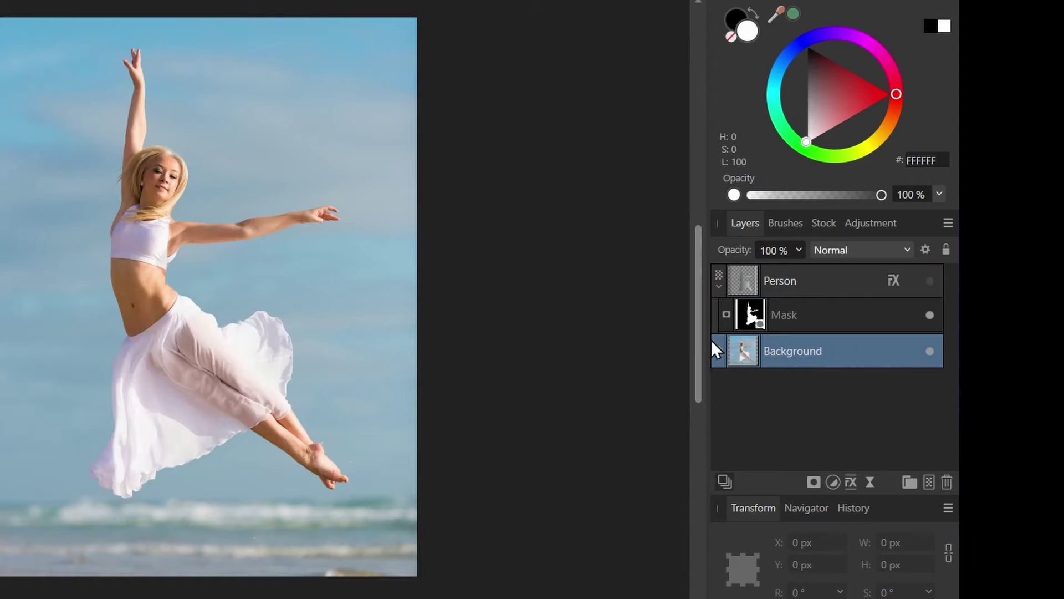
left_click(930, 482)
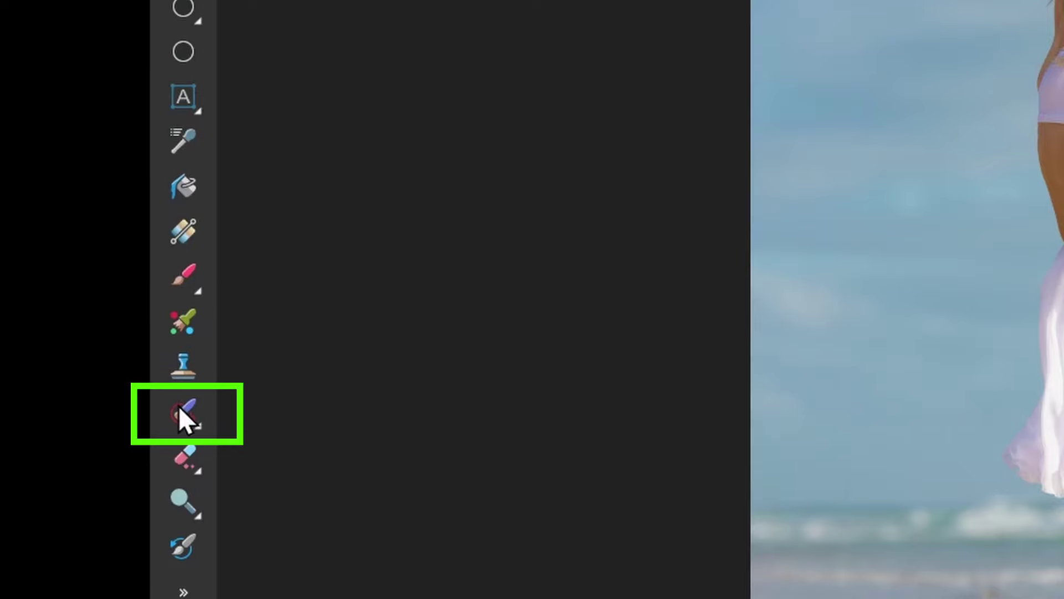
Inpaint over the whole dancer on the new pixel layer using Current Layer & Below, and make the Person layer visible again
left_click(181, 411)
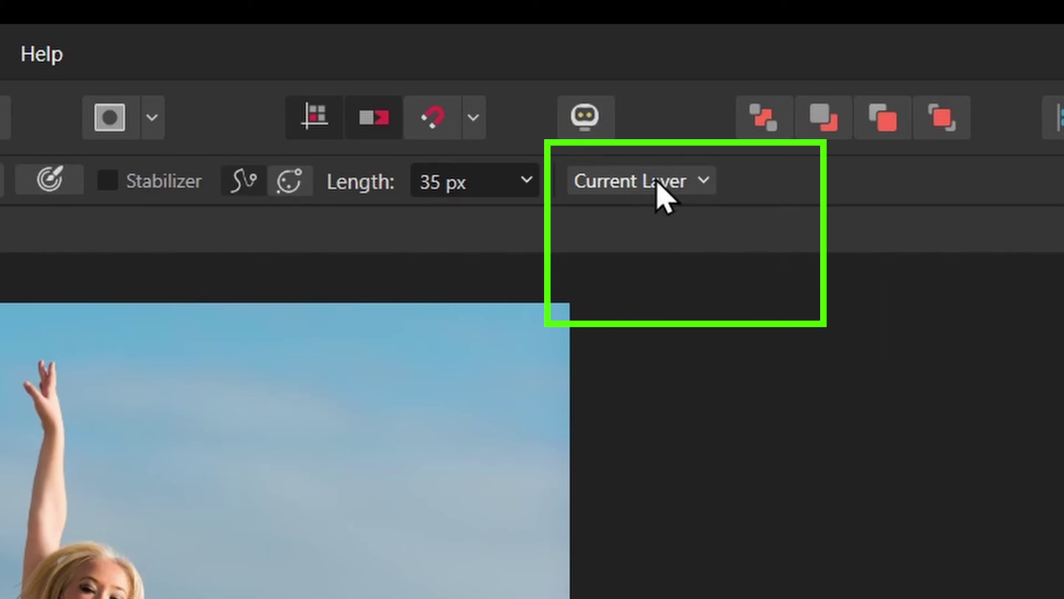
left_click(662, 196)
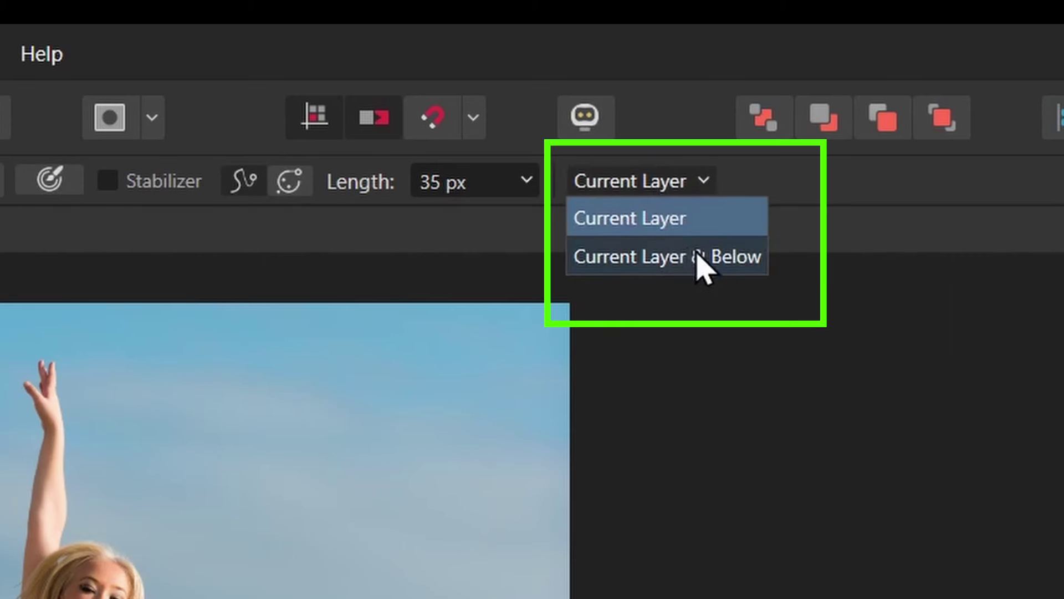
left_click(698, 256)
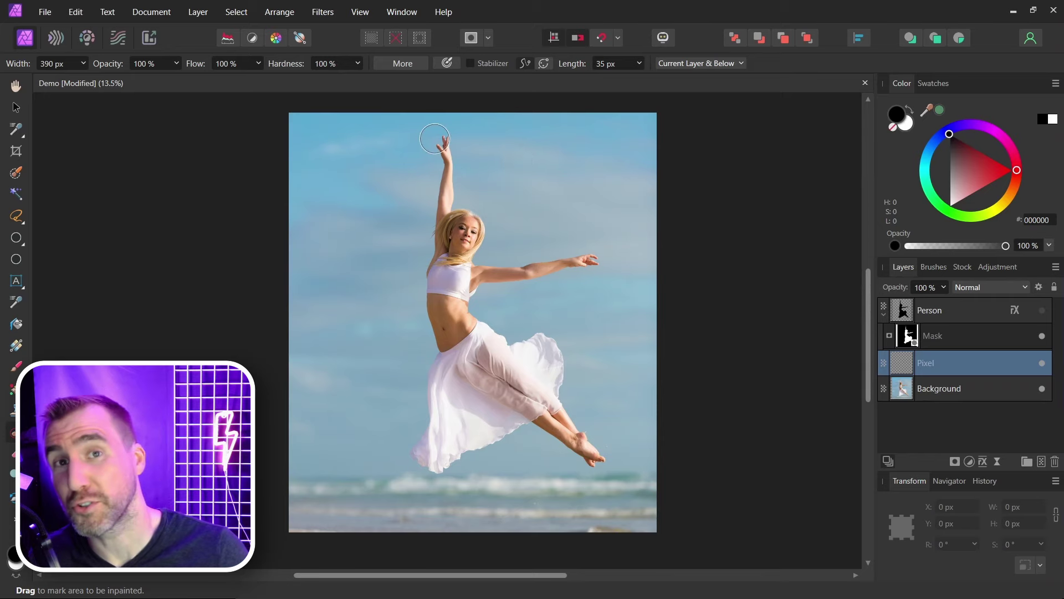
mouse_move(435, 139)
left_mouse_down()
mouse_move(452, 227)
mouse_move(500, 274)
mouse_move(515, 325)
mouse_move(478, 283)
mouse_move(462, 291)
mouse_move(465, 386)
mouse_move(517, 379)
mouse_move(560, 439)
left_mouse_up()
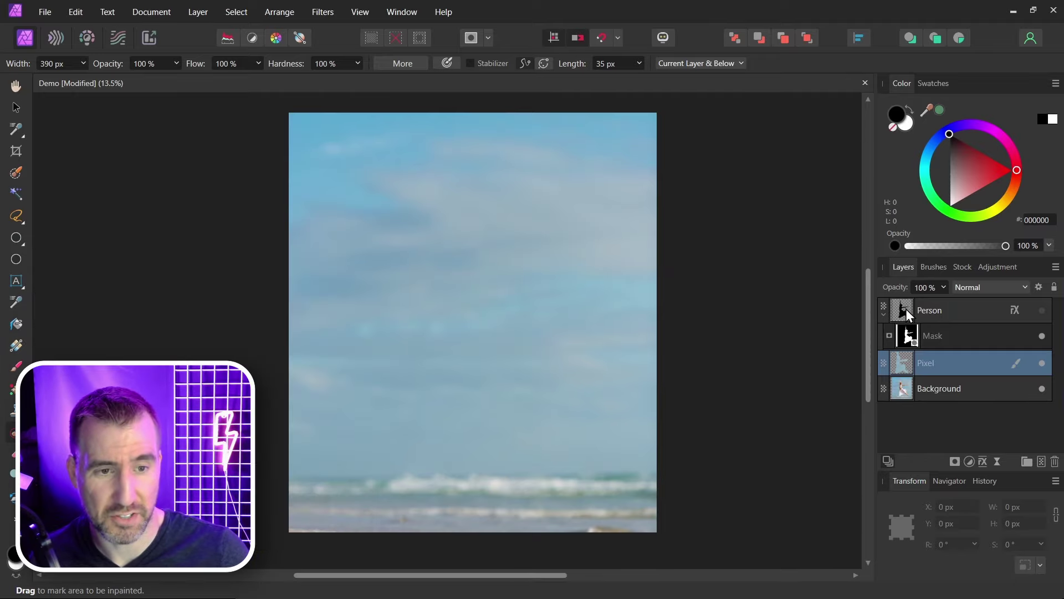
left_click(905, 311)
left_click(1042, 311)
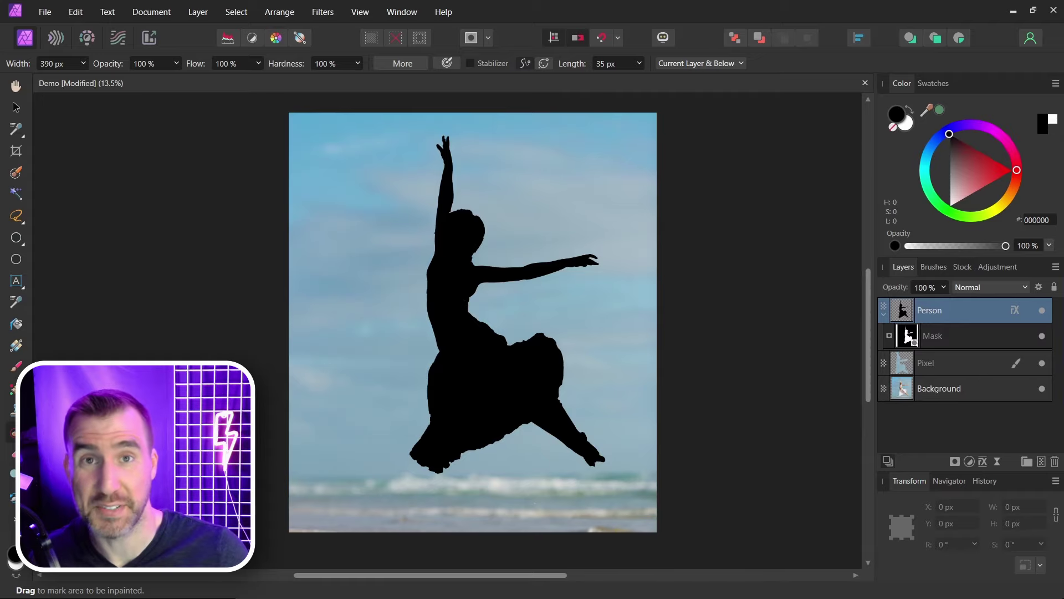
Target the Person layer's mask and set up the Paint Brush with the hard 32 px Round Brush and white
left_click(908, 337)
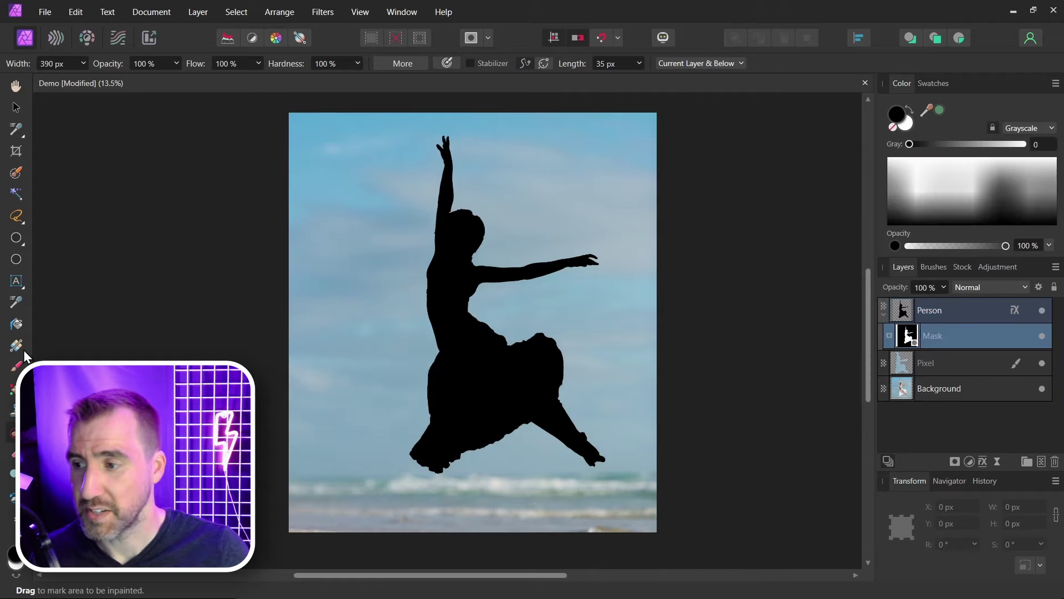
left_click(16, 367)
scroll(432, 250, "up", 4)
left_click_drag(598, 204, 612, 195)
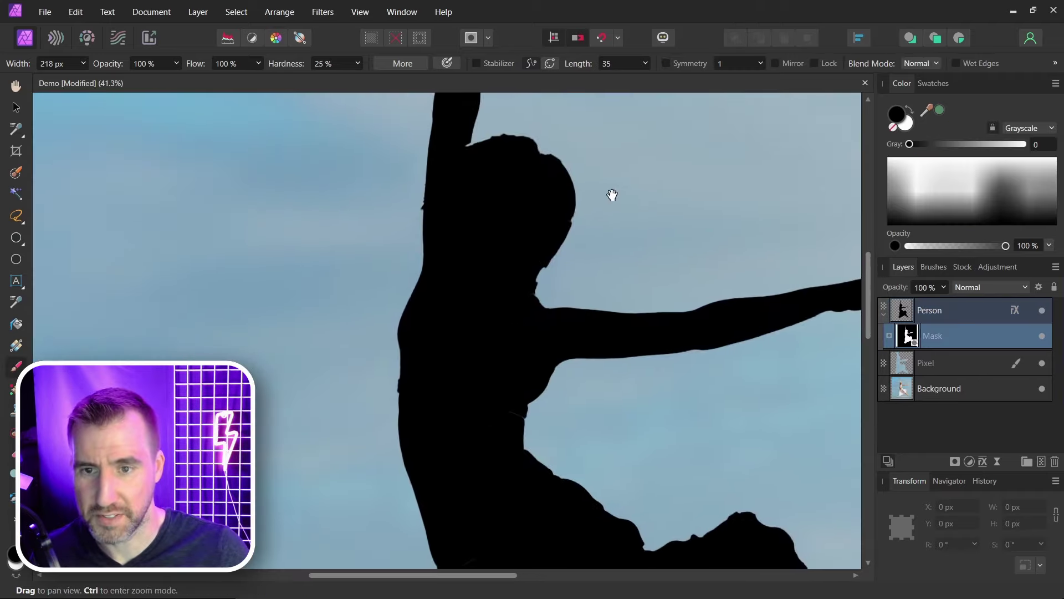
left_click(933, 267)
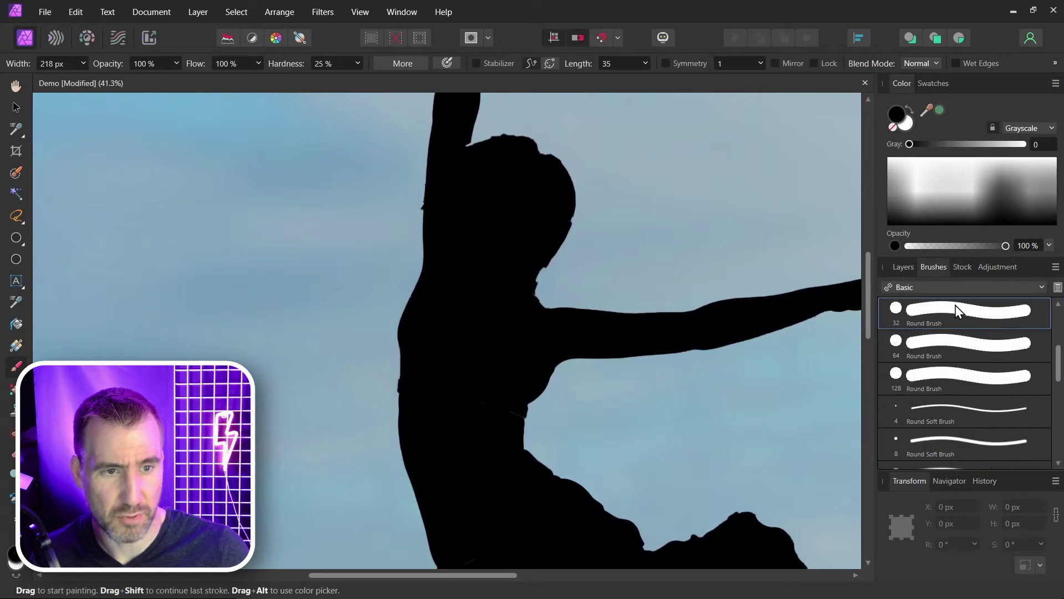
left_click(933, 305)
left_click(903, 266)
left_click(911, 191)
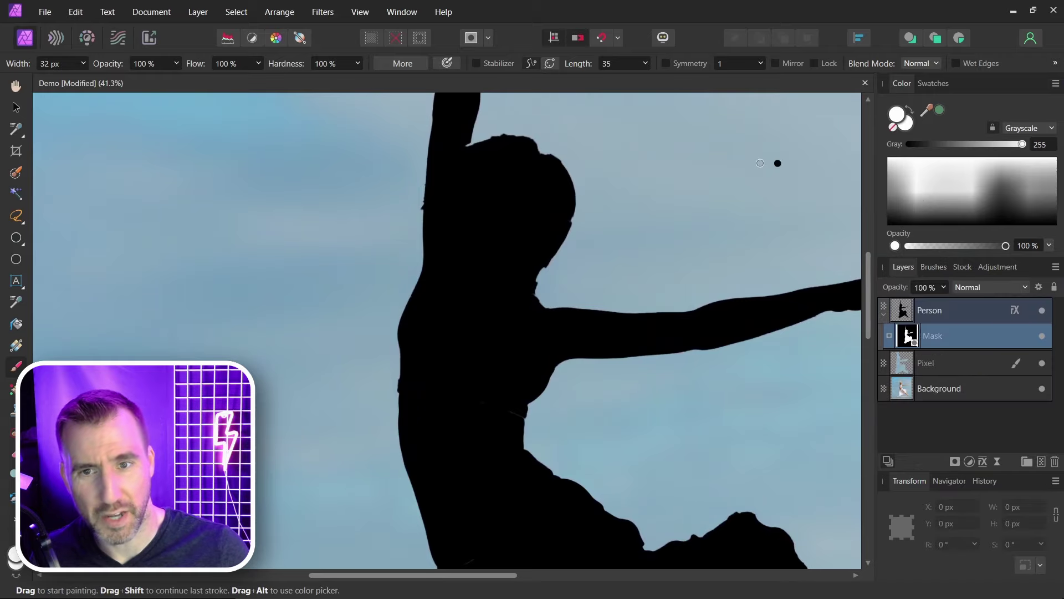
Try extending the silhouette beside the head by painting white on the mask, and undo the strokes
mouse_move(574, 213)
left_mouse_down()
mouse_move(572, 190)
mouse_move(575, 221)
mouse_move(594, 208)
mouse_move(597, 223)
left_mouse_up()
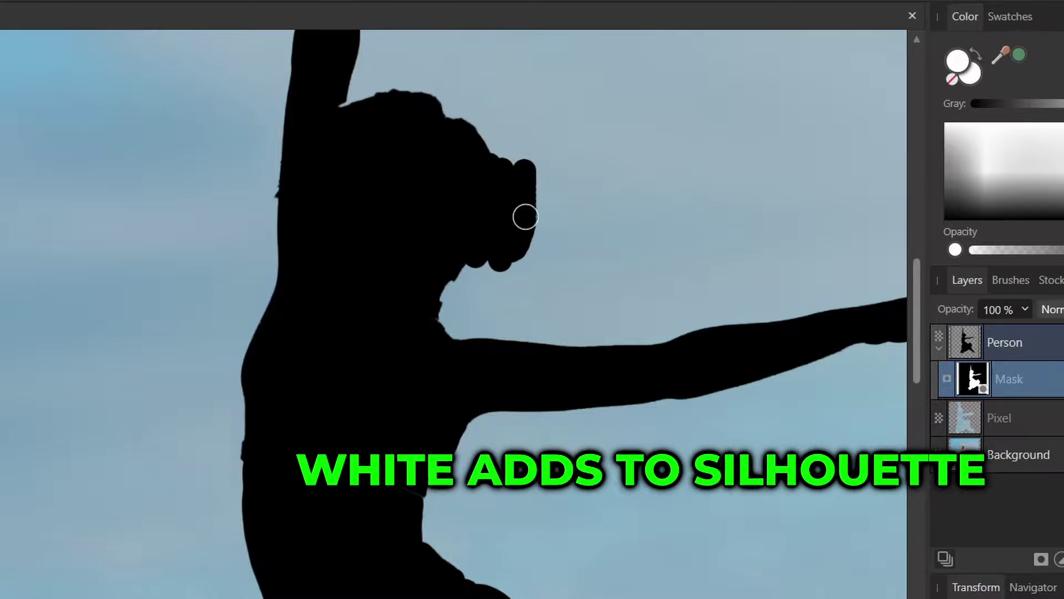
left_click_drag(525, 216, 576, 227)
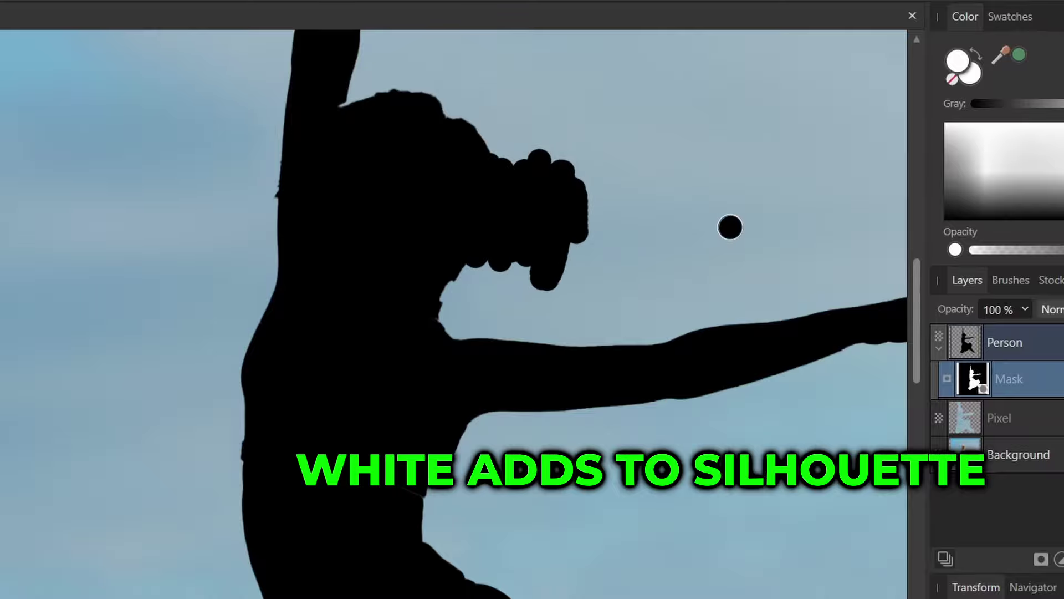
key("ctrl+z")
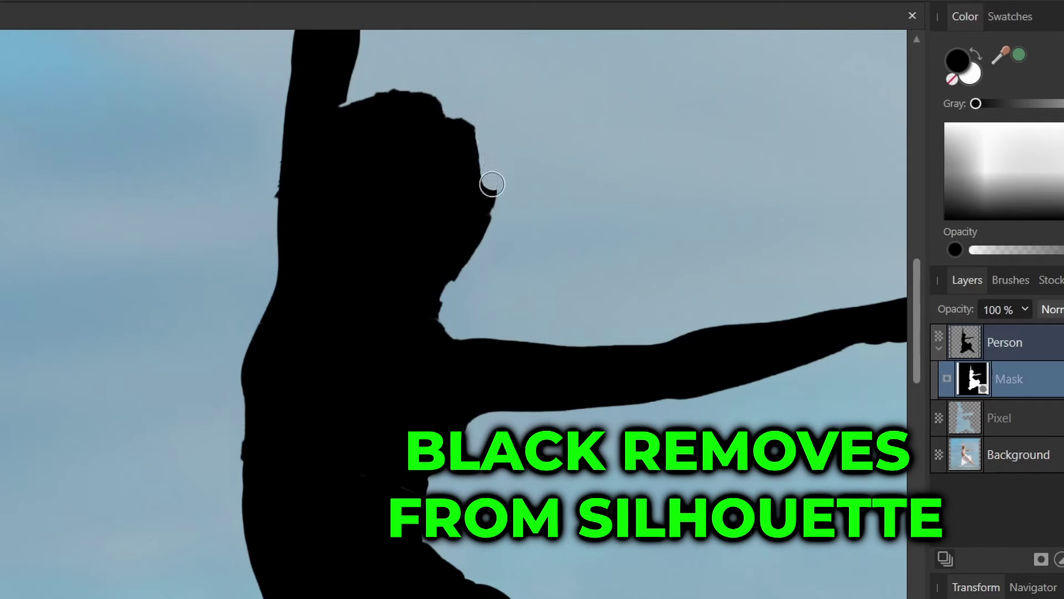
Try removing parts of the silhouette by painting black on the mask, and undo the strokes
mouse_move(492, 184)
left_mouse_down()
mouse_move(474, 245)
mouse_move(481, 128)
mouse_move(470, 217)
left_mouse_up()
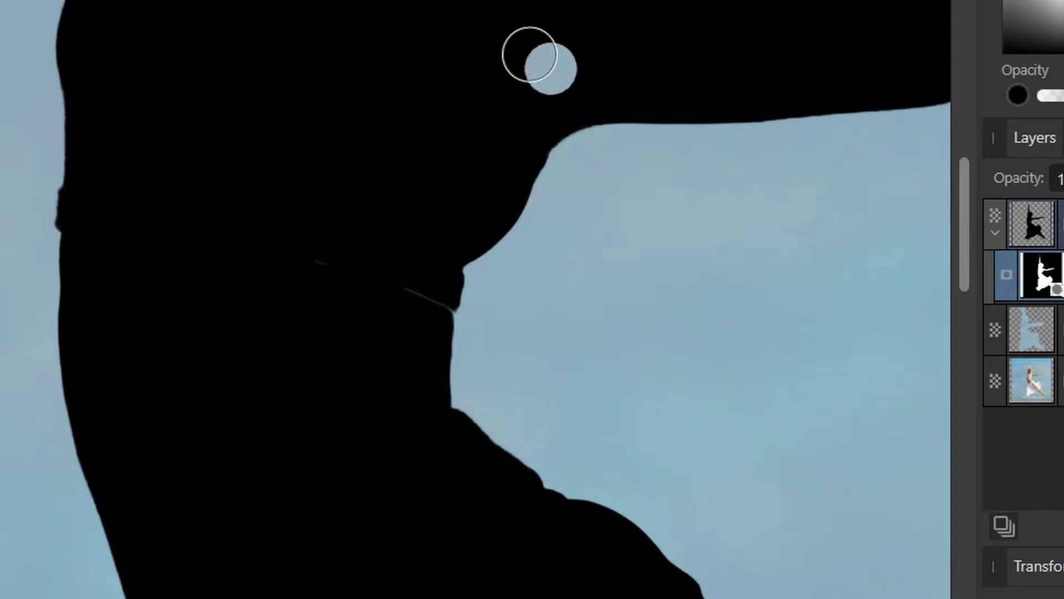
left_click(587, 310)
key("ctrl+z")
Paint white on the Person mask to fill the waist gap and smooth the edges of the head, face and neck
key("x")
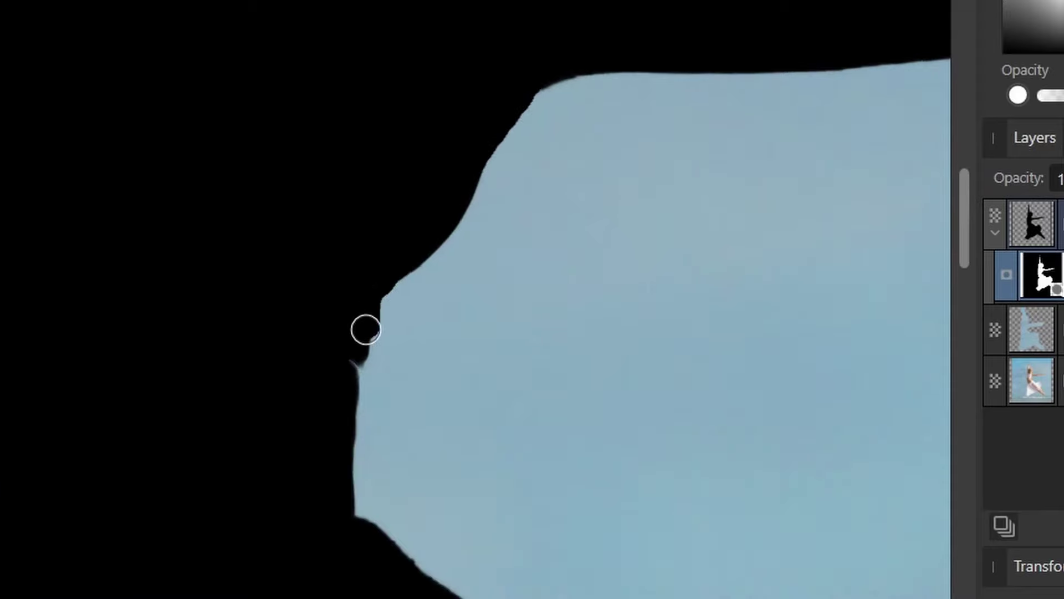
left_click_drag(317, 464, 59, 11)
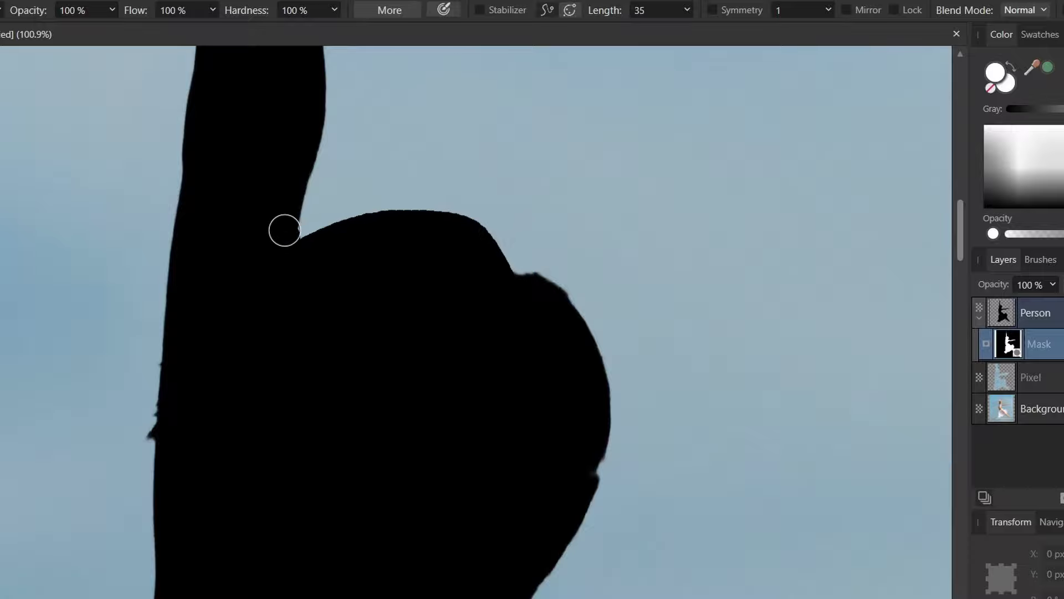
mouse_move(505, 295)
left_mouse_down()
mouse_move(588, 358)
mouse_move(594, 390)
left_mouse_up()
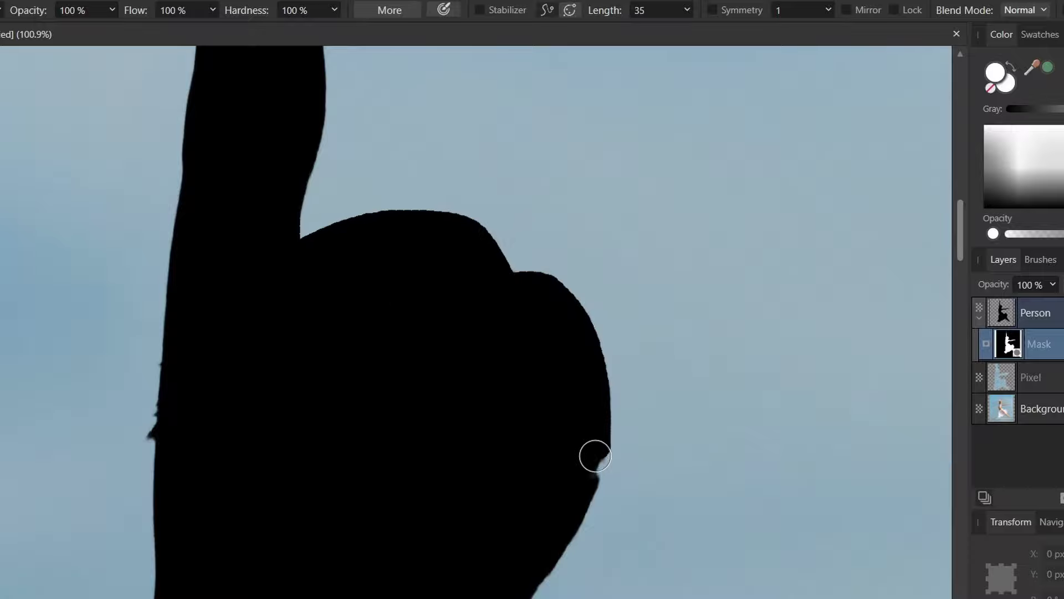
scroll(509, 258, "down", 5)
left_click_drag(537, 321, 438, 486)
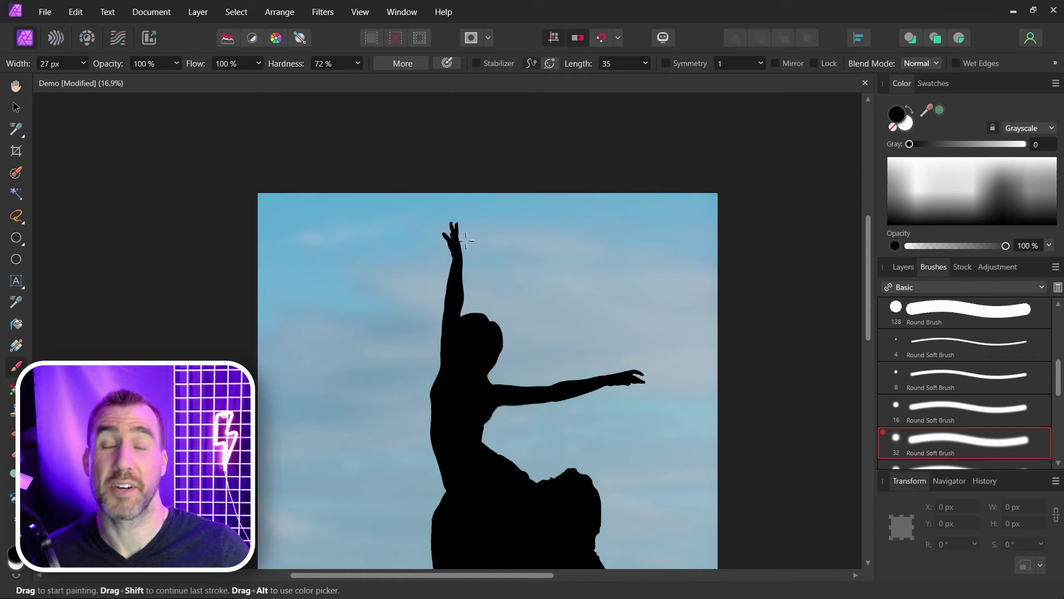
Refine the raised hand on the mask, filling the finger's edge with white and clearing the gap between the fingers with a smaller black brush
scroll(464, 254, "up", 5)
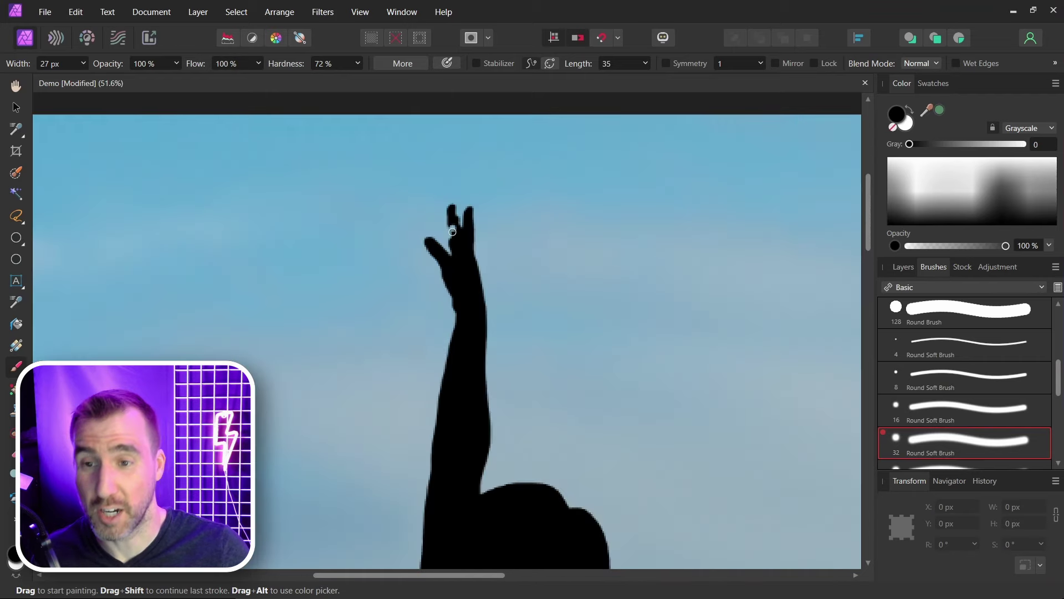
scroll(456, 223, "up", 3)
key("x")
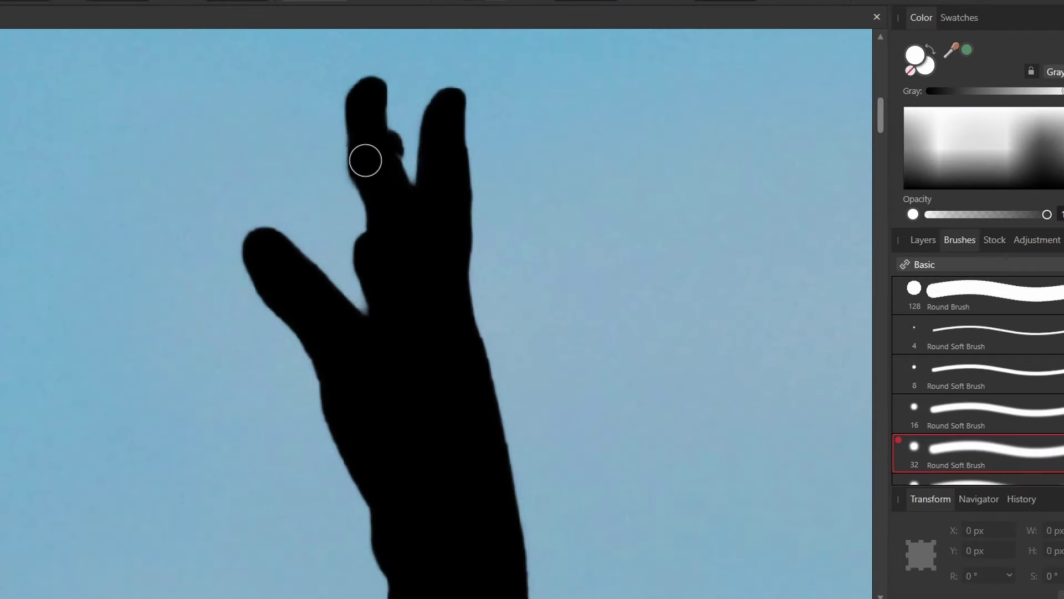
left_click_drag(366, 160, 367, 228)
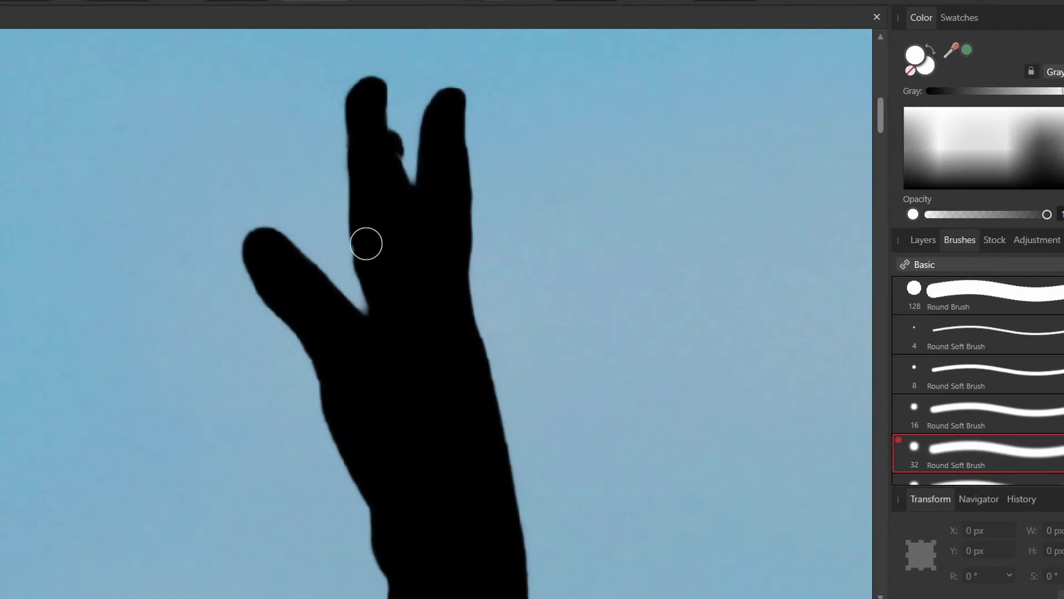
key("x")
key("bracketleft")
key("bracketleft")
key("bracketleft")
left_click_drag(395, 130, 402, 172)
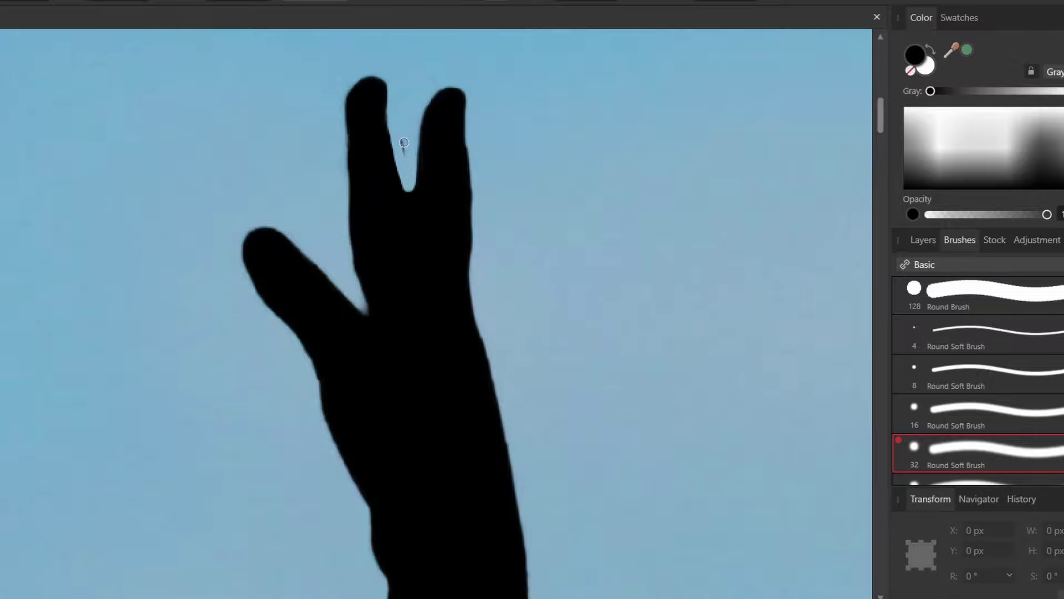
Reshape the fingers and upper edge of the outstretched hand by painting black on the Person mask
scroll(403, 147, "down", 5)
key("x")
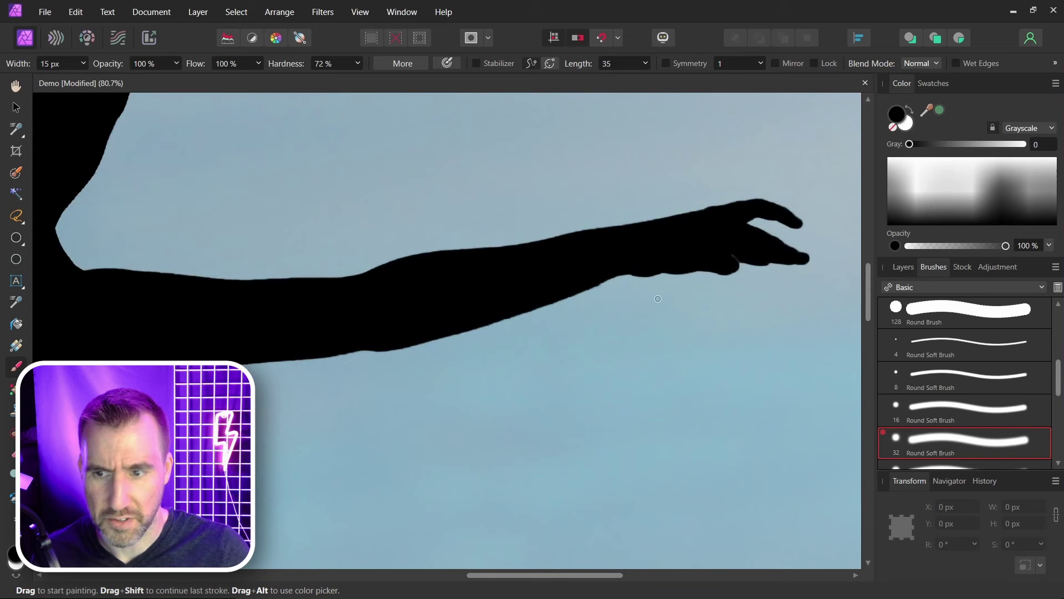
scroll(837, 255, "up", 2)
mouse_move(723, 270)
left_mouse_down()
mouse_move(582, 277)
mouse_move(596, 281)
left_mouse_up()
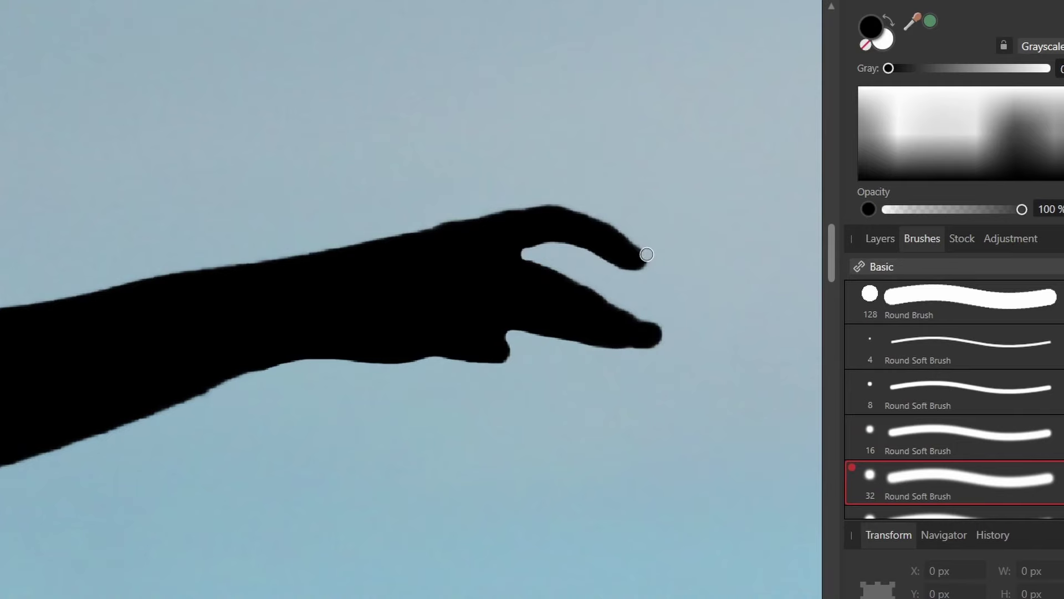
mouse_move(663, 270)
left_mouse_down()
mouse_move(382, 205)
mouse_move(695, 248)
mouse_move(457, 224)
mouse_move(199, 239)
left_mouse_up()
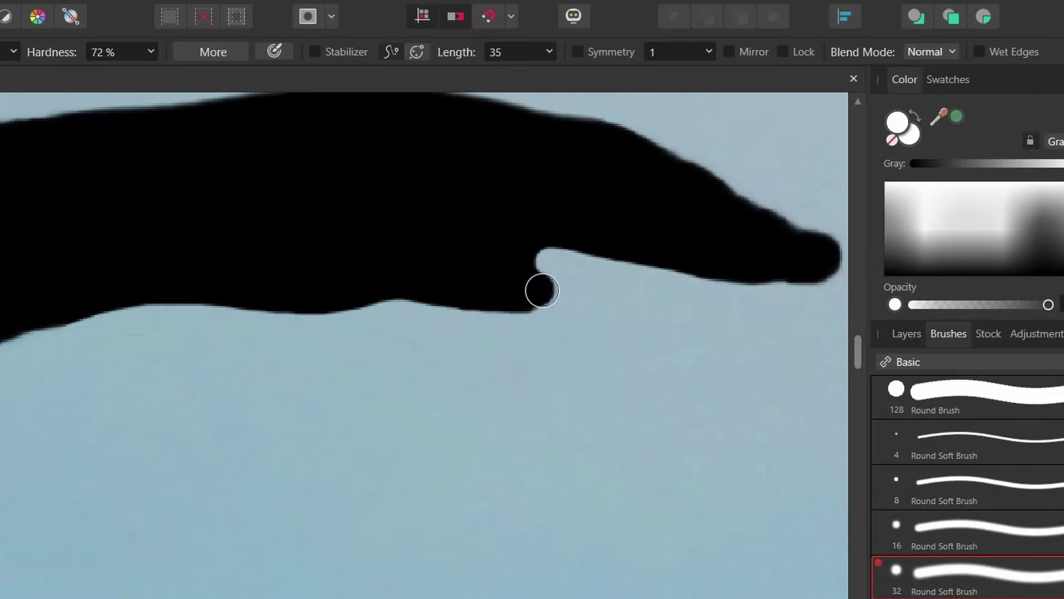
mouse_move(542, 291)
left_mouse_down()
mouse_move(621, 307)
mouse_move(562, 309)
mouse_move(470, 286)
left_mouse_up()
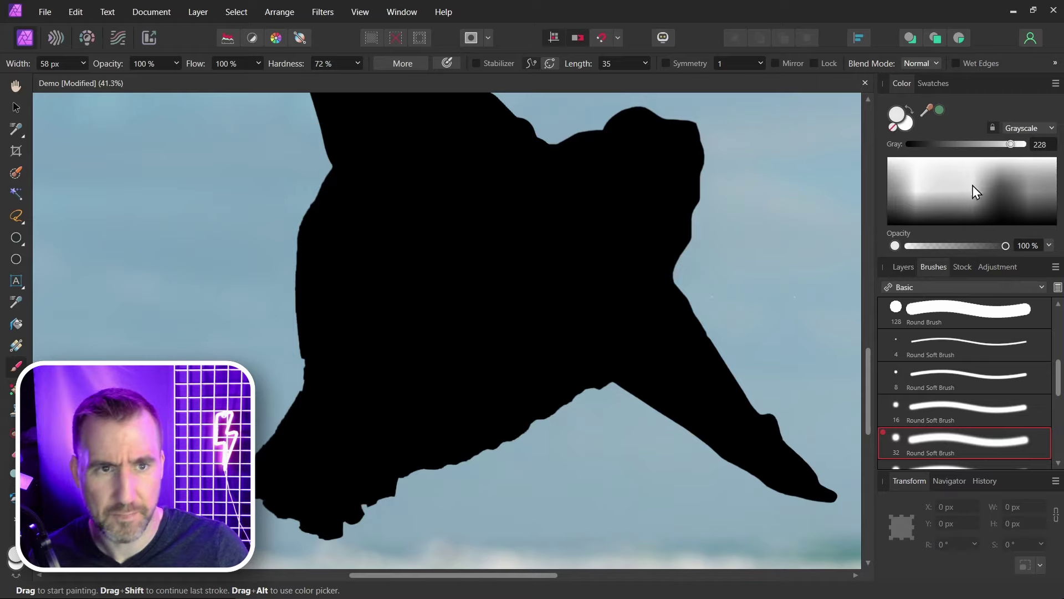
Smooth the skirt's lower and upper edges by painting white on the Person mask with the soft round brush
left_click_drag(611, 365, 507, 286)
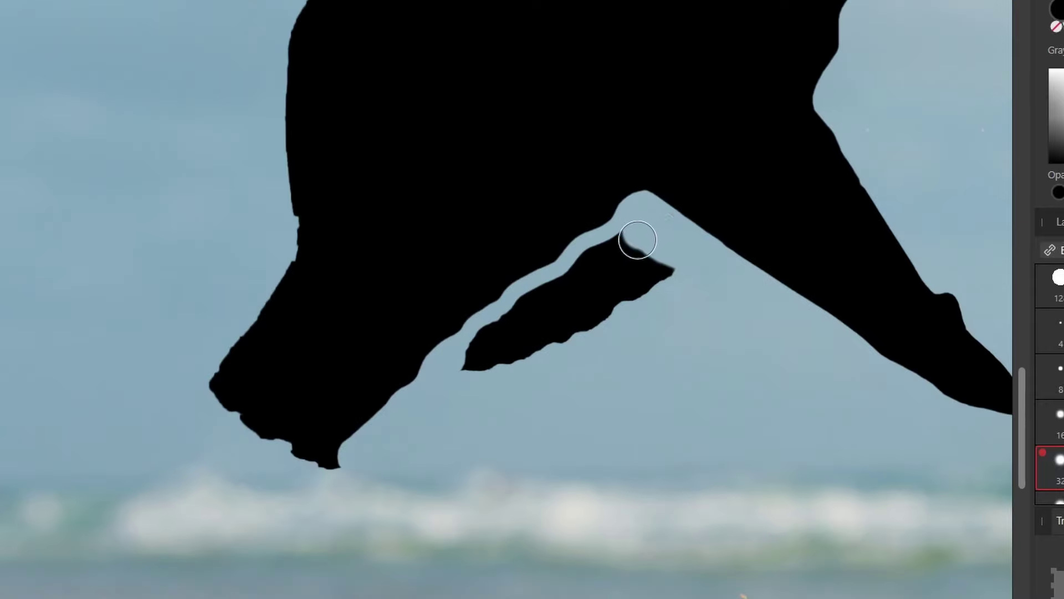
mouse_move(639, 242)
left_mouse_down()
mouse_move(581, 272)
mouse_move(509, 340)
mouse_move(491, 340)
mouse_move(468, 369)
mouse_move(607, 297)
mouse_move(672, 277)
left_mouse_up()
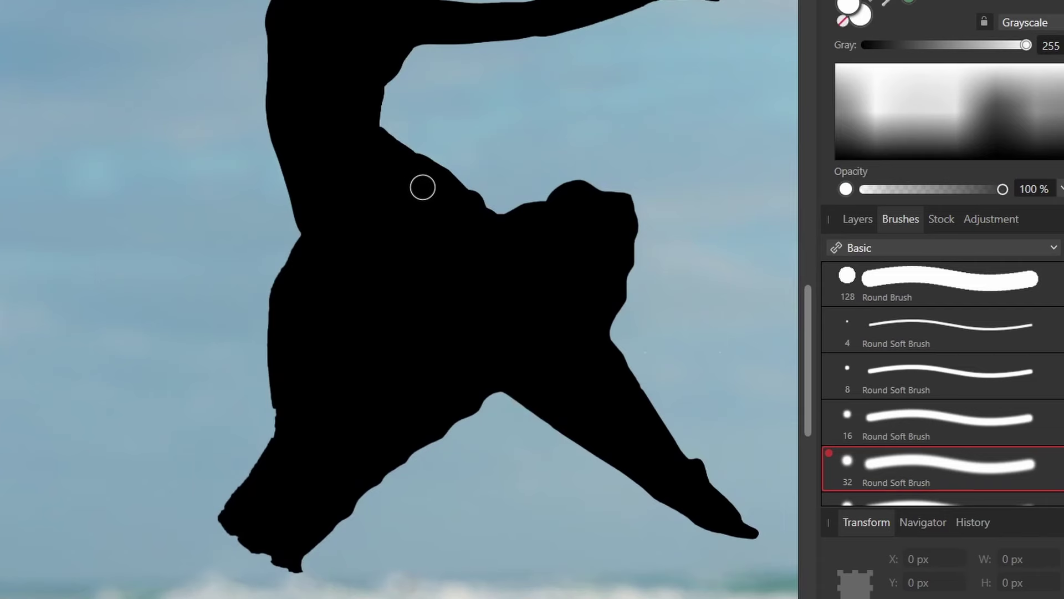
mouse_move(464, 181)
left_mouse_down()
mouse_move(526, 183)
mouse_move(519, 186)
left_mouse_up()
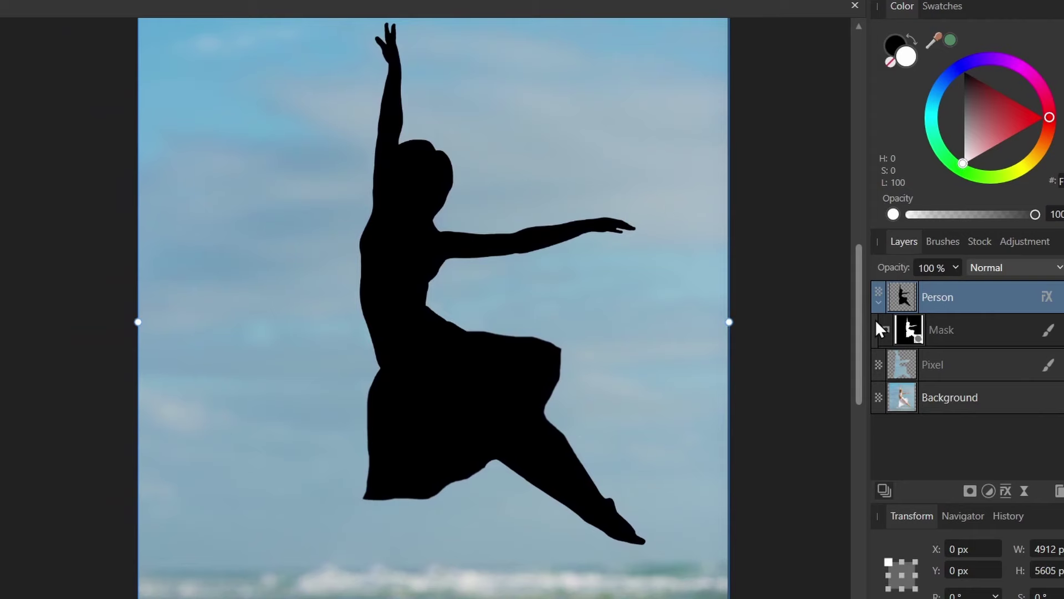
Compare the silhouette with the original dancer by toggling the Person and Pixel layers, and examine the skirt with Person at 80% opacity
left_click(949, 364, "ctrl")
left_click(1061, 297)
left_click(1061, 297)
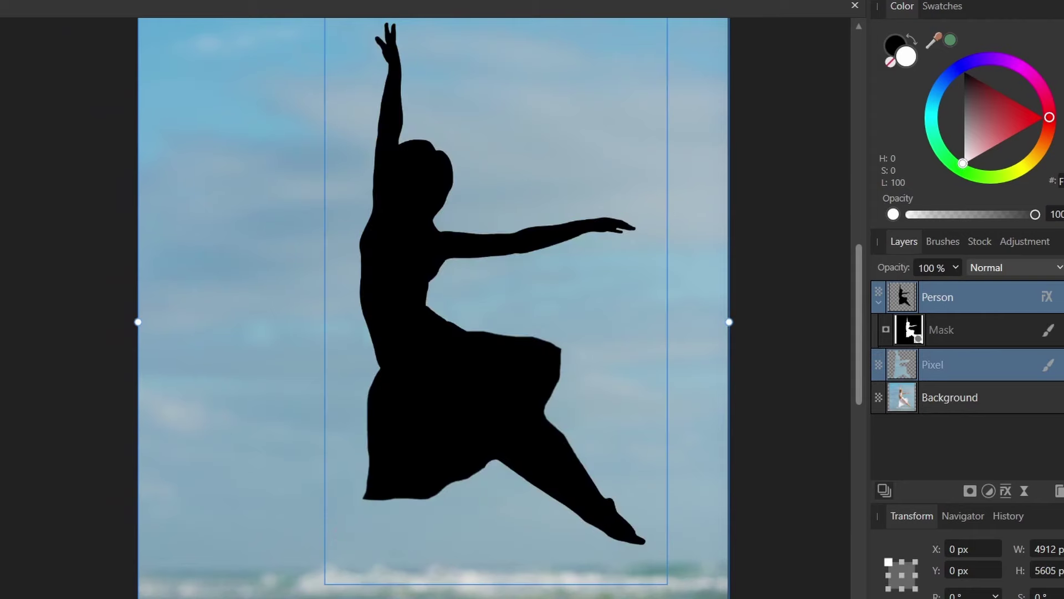
left_click(1047, 297)
left_click(1046, 297)
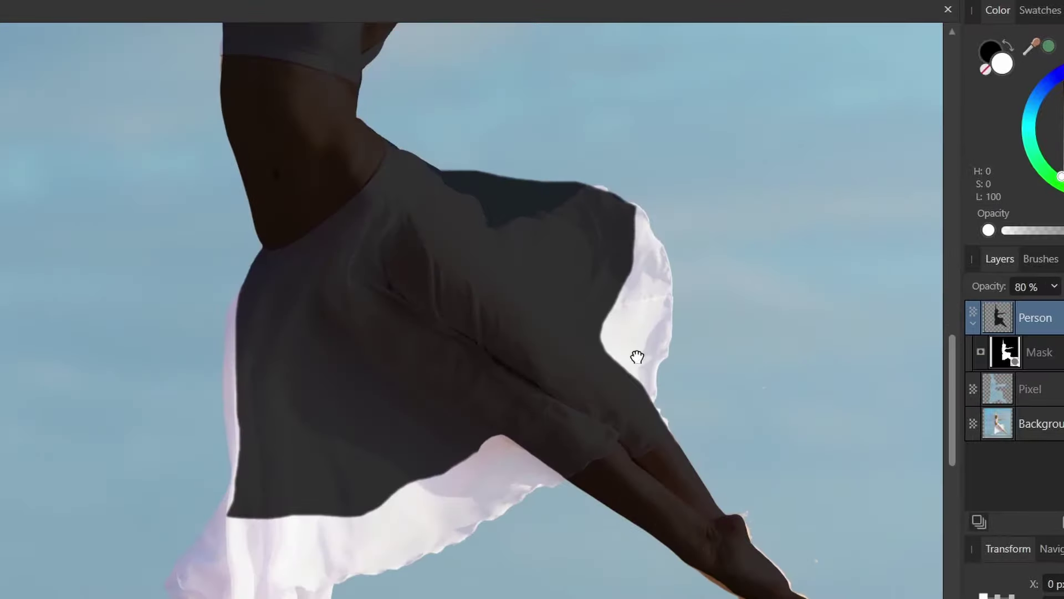
left_click_drag(637, 359, 629, 388)
scroll(549, 369, "up", 5)
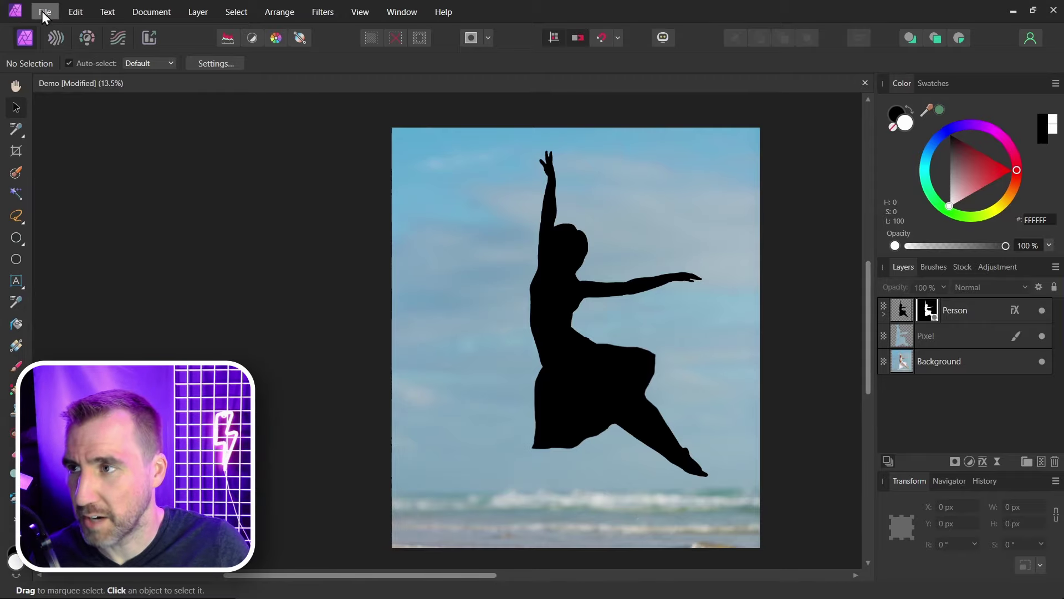
Place the sunset.jpg image into the document
left_click(41, 12)
left_click(112, 333)
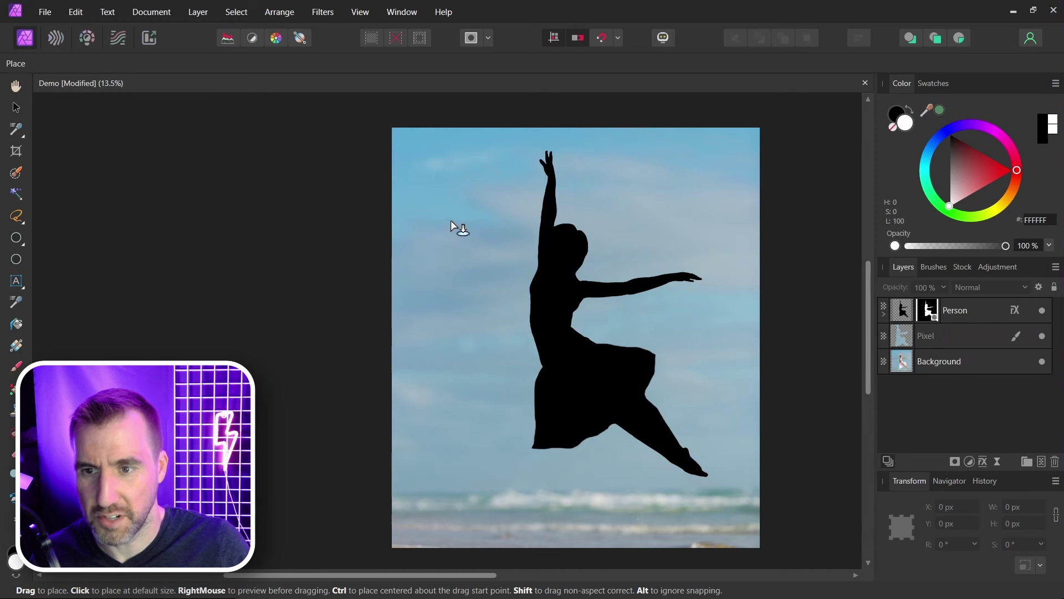
left_click(451, 221)
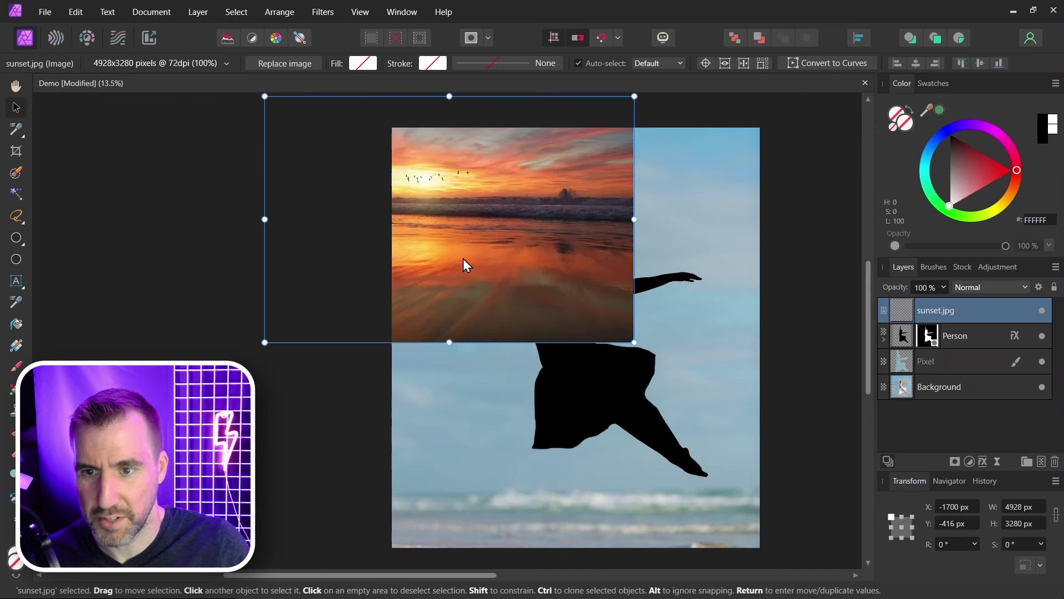
Enlarge the sunset image to about 9638 × 6415 px so it covers the canvas, and move its layer directly below Person
scroll(496, 286, "down", 2)
left_click_drag(565, 316, 752, 441)
left_click_drag(696, 353, 669, 355)
left_click_drag(904, 310, 906, 347)
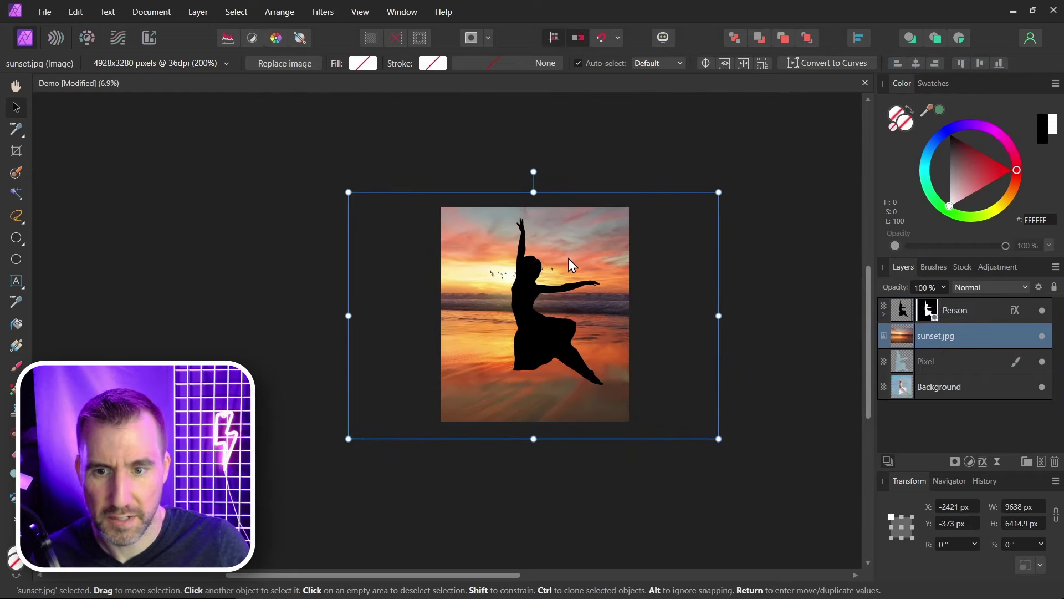
Scale the Person layer down to about 3009 × 3434 px and duplicate the dancer farther down over the wet sand
left_click_drag(525, 323, 521, 283)
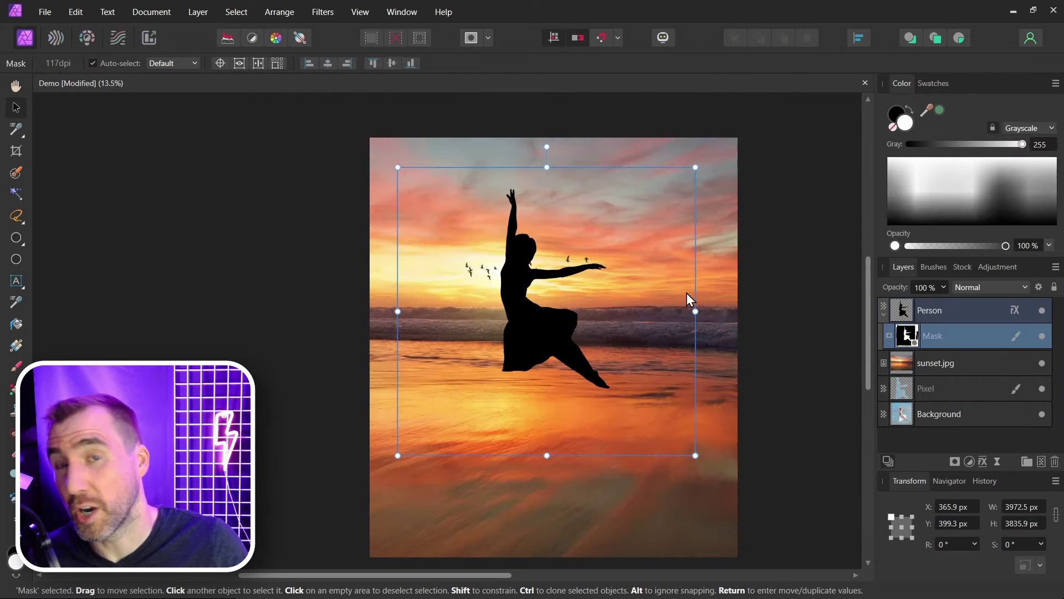
left_click(580, 269)
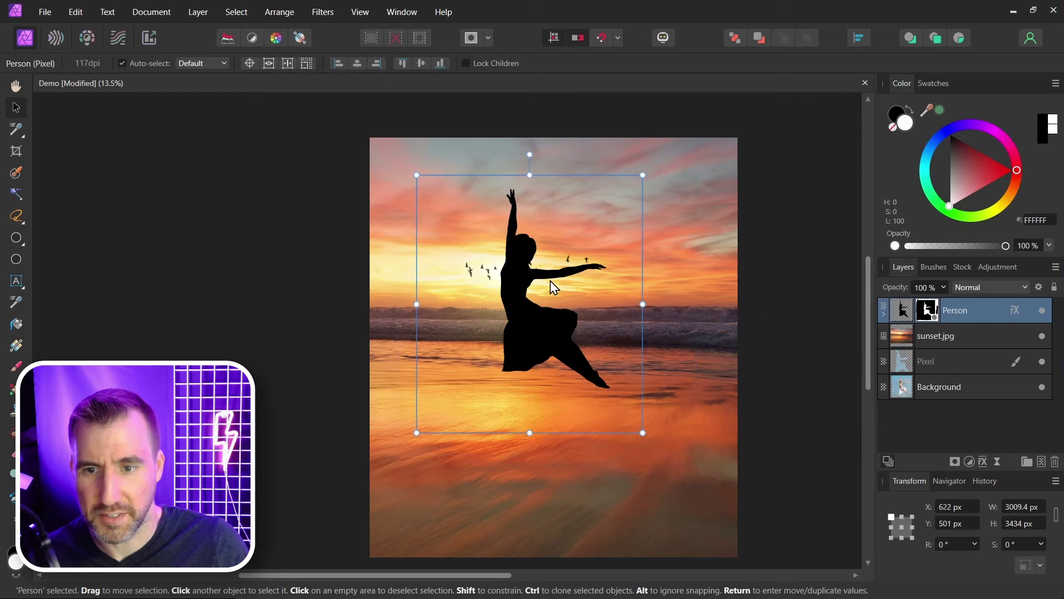
left_click_drag(534, 259, 514, 364)
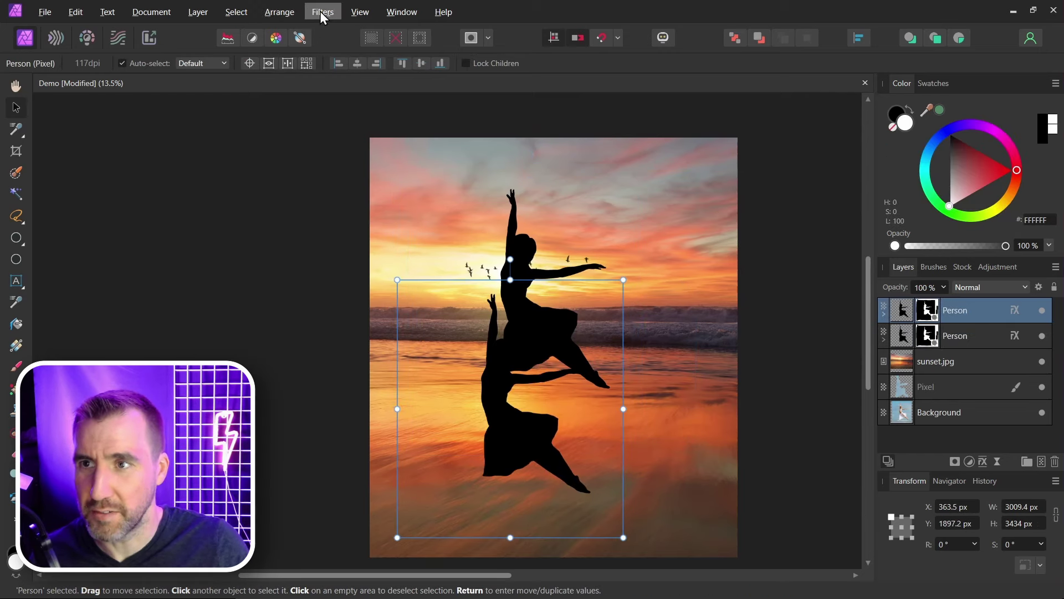
Flip the duplicated dancer vertically and position it beneath the original as a mirrored reflection on the wet sand
left_click(287, 13)
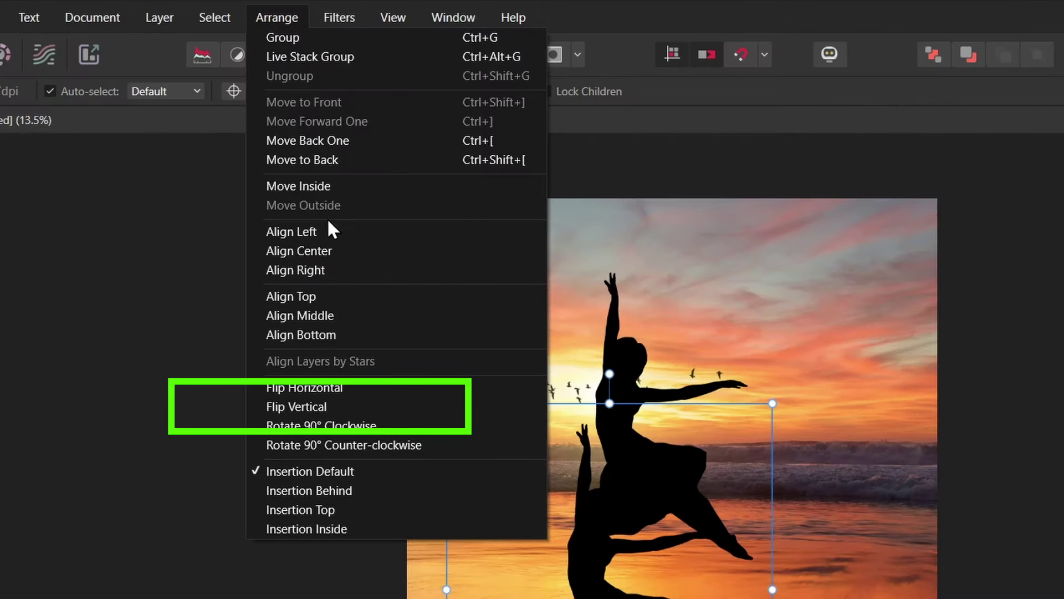
left_click(361, 405)
left_click_drag(621, 535, 634, 559)
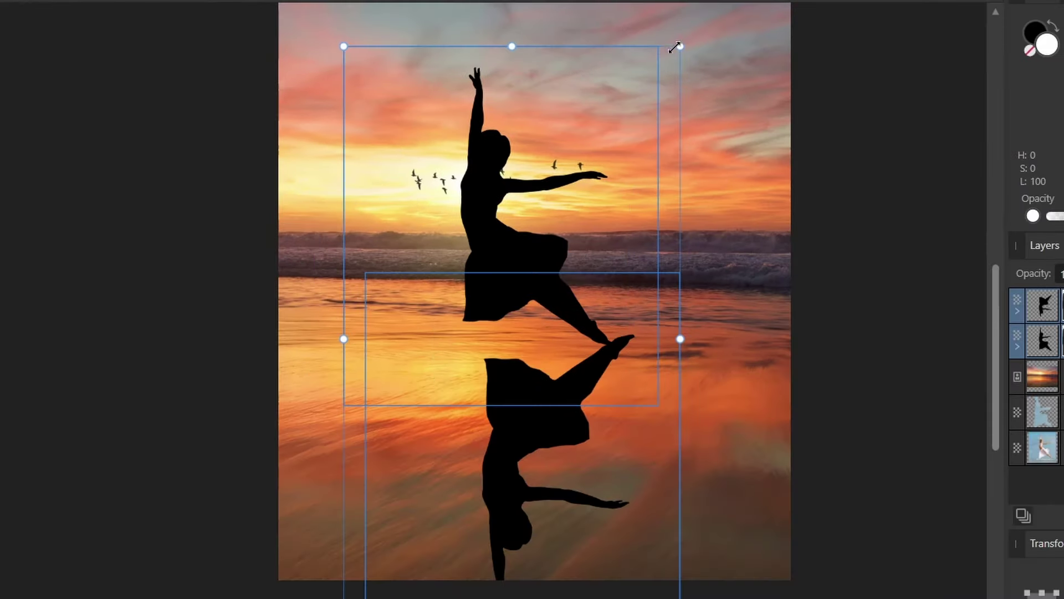
left_click_drag(676, 47, 554, 109)
left_click_drag(487, 234, 522, 145)
left_click(524, 382)
left_click_drag(525, 387, 525, 386)
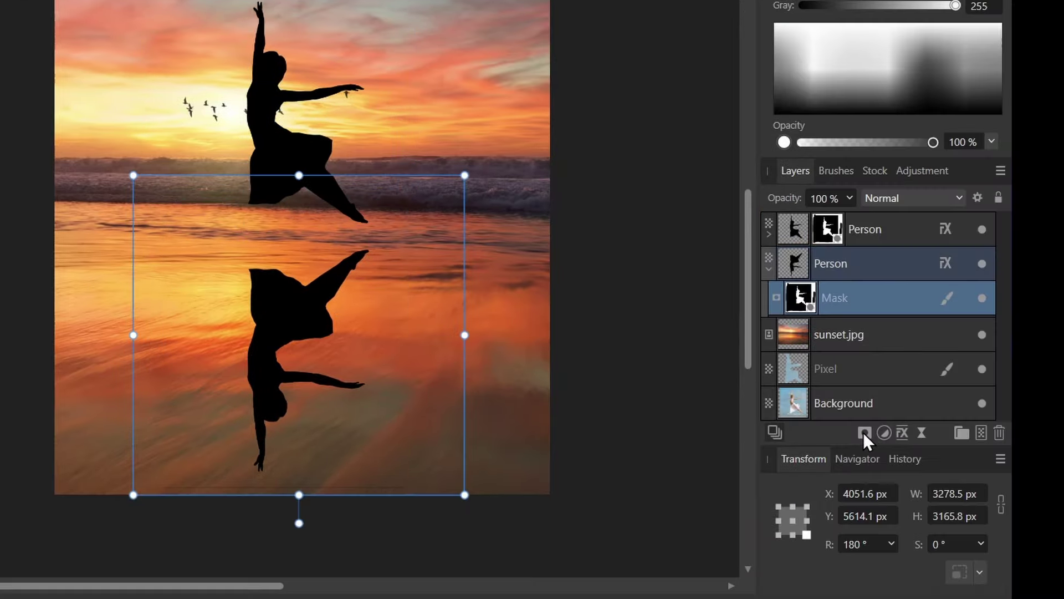
Add a mask to the reflection layer and draw a vertical gradient on it that fades the reflection out toward the head
left_click(863, 431)
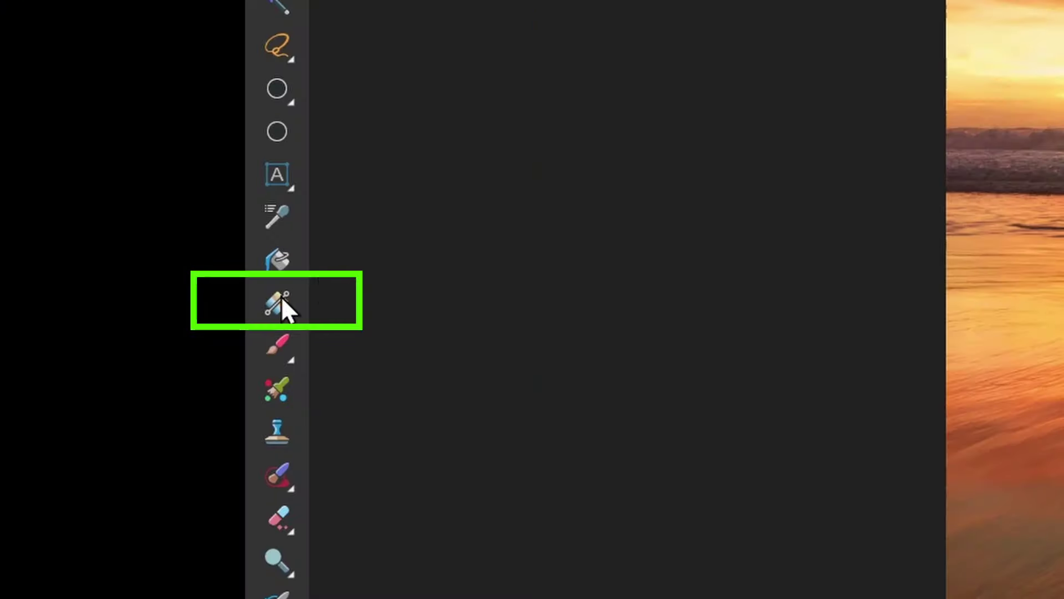
left_click(278, 299)
left_click_drag(553, 278, 535, 548)
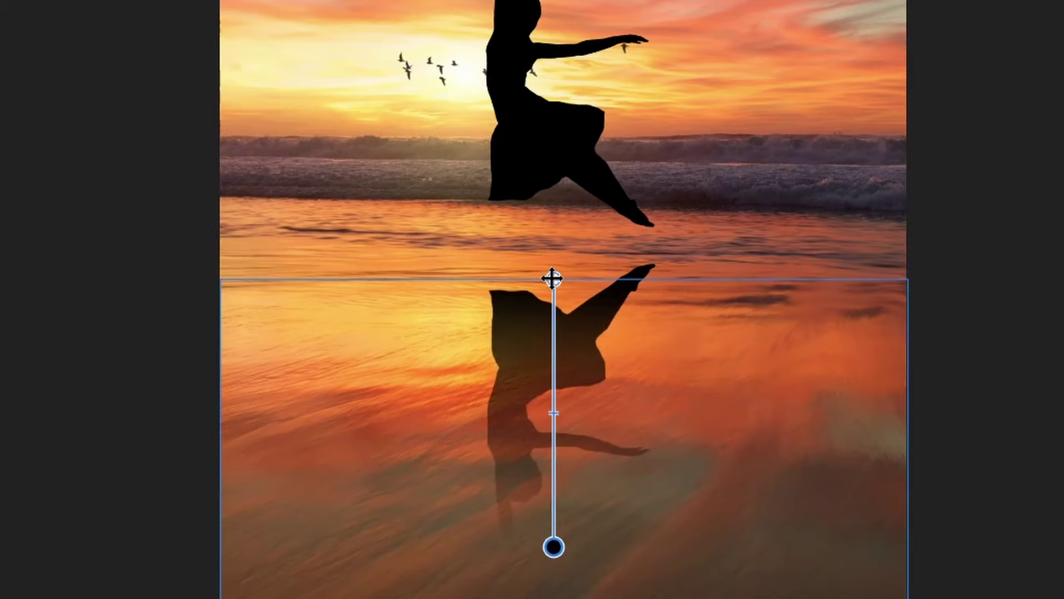
left_click_drag(553, 269, 553, 264)
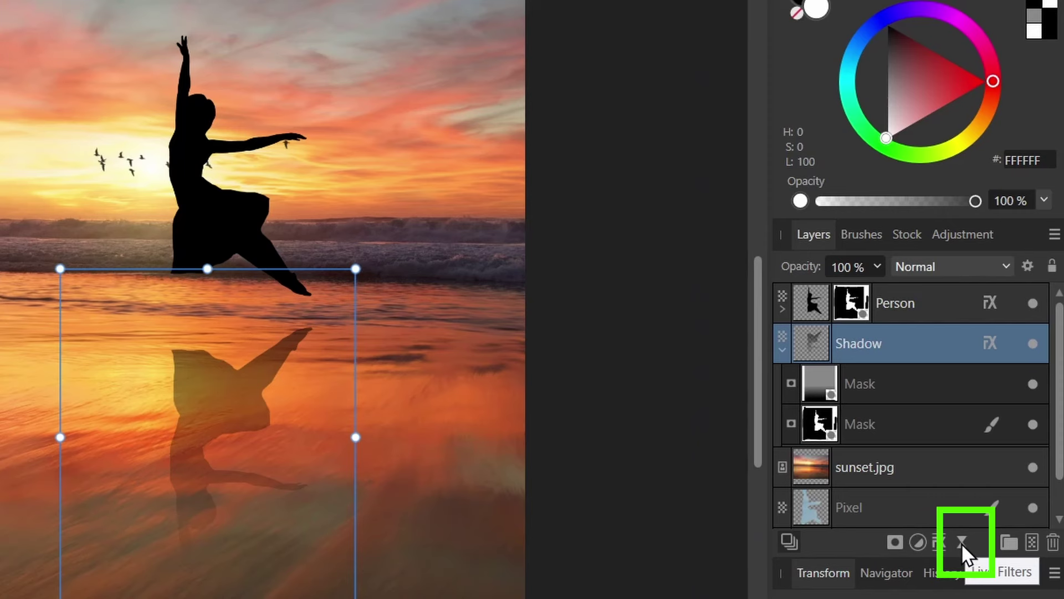
Apply a Ripple live filter to the Shadow layer and adjust its distortion
left_click(961, 543)
scroll(910, 111, "down", 1)
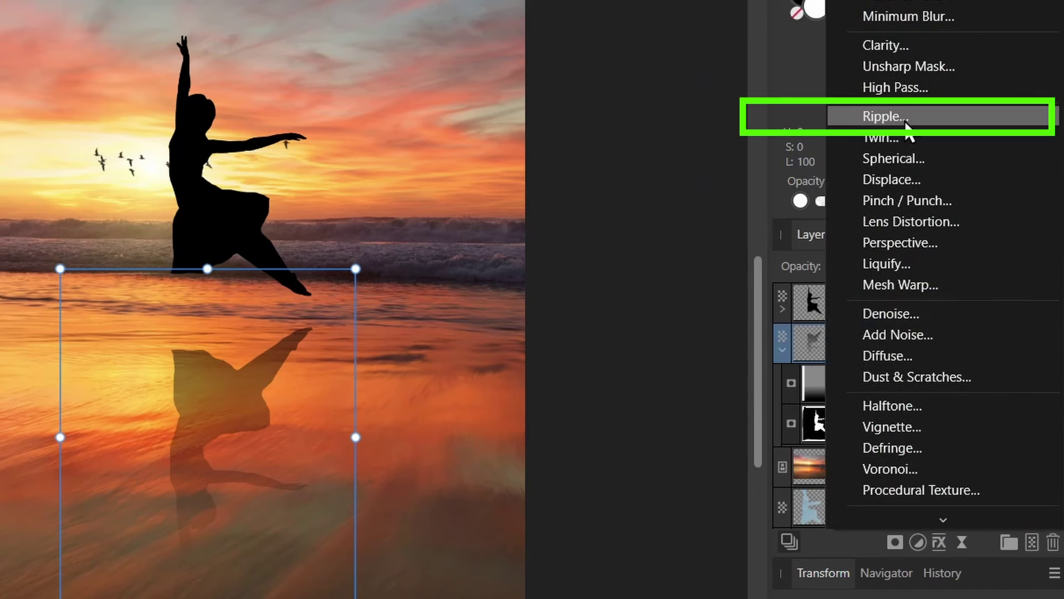
left_click(888, 117)
left_click_drag(597, 144, 594, 145)
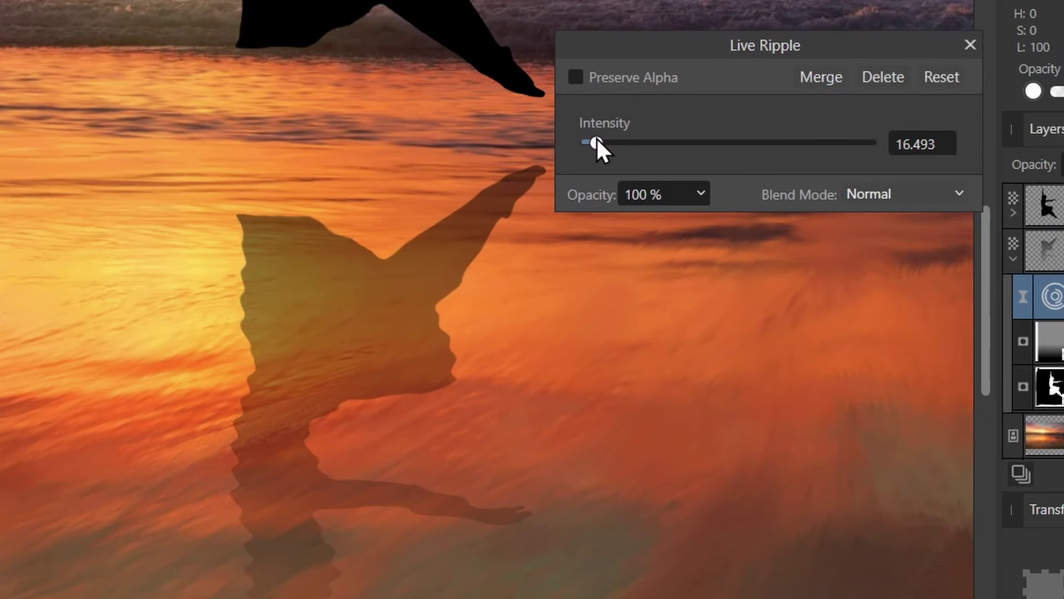
left_click(970, 44)
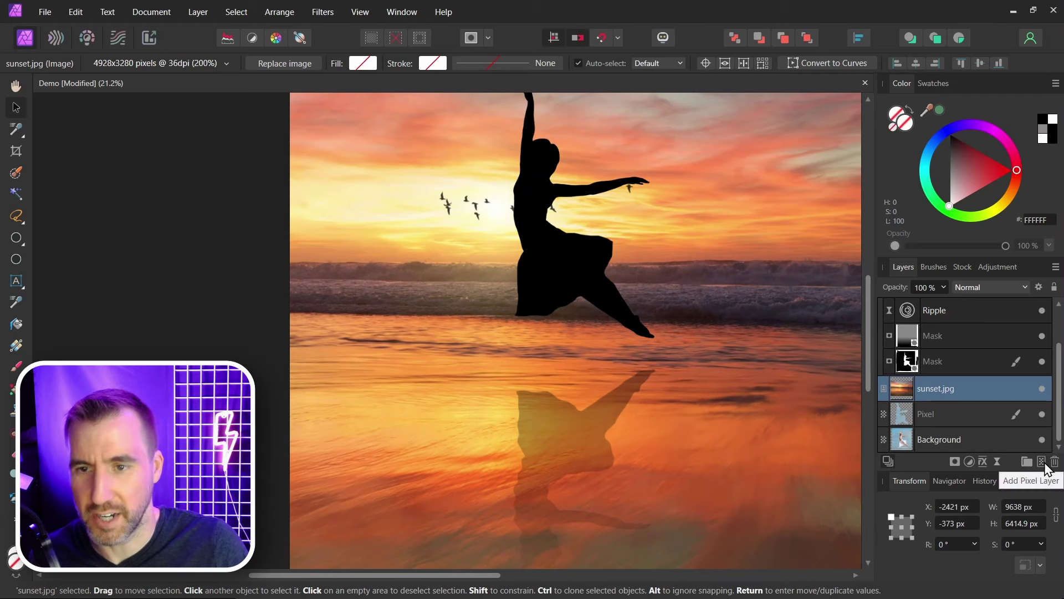
Add a pixel layer above sunset.jpg and, with Person hidden, inpaint the birds out of the sky using Current Layer & Below
left_click(1043, 462)
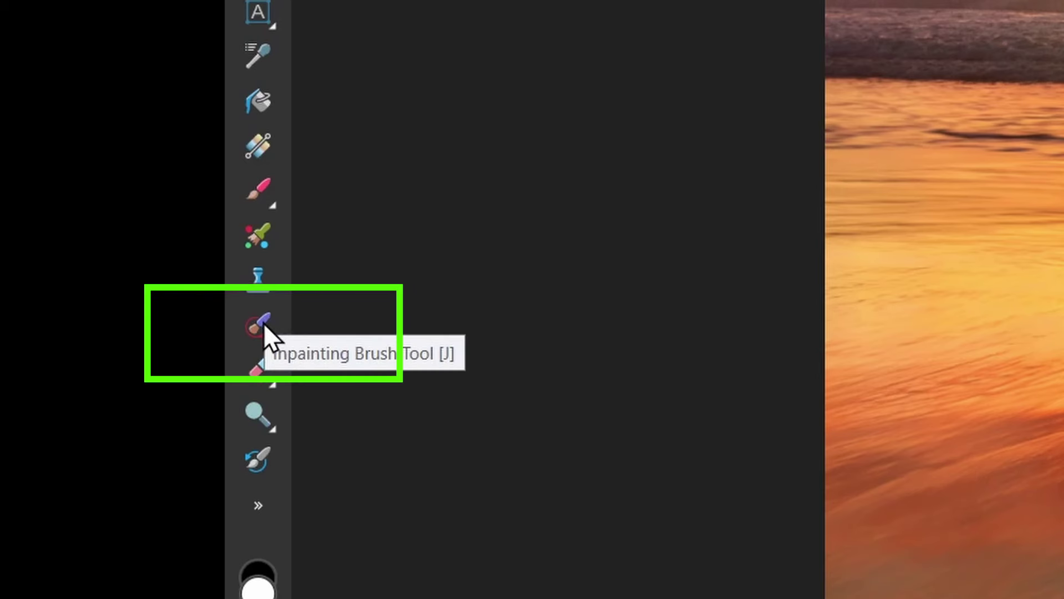
left_click(262, 320)
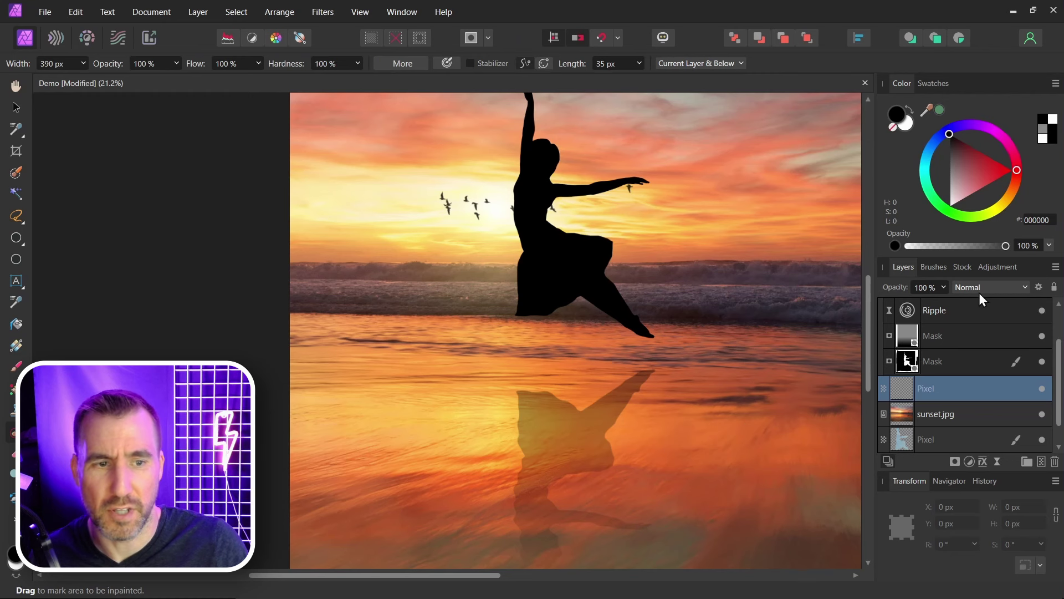
scroll(956, 332, "up", 2)
left_click(971, 310)
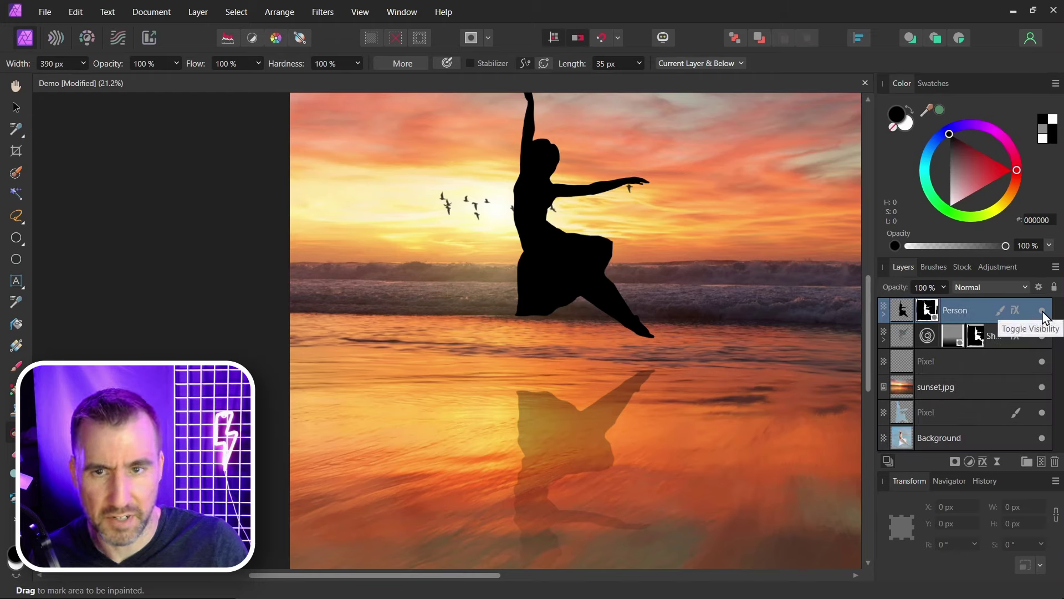
left_click(1042, 312)
mouse_move(671, 178)
left_mouse_down()
mouse_move(631, 165)
mouse_move(475, 184)
mouse_move(311, 186)
mouse_move(352, 200)
mouse_move(532, 207)
left_mouse_up()
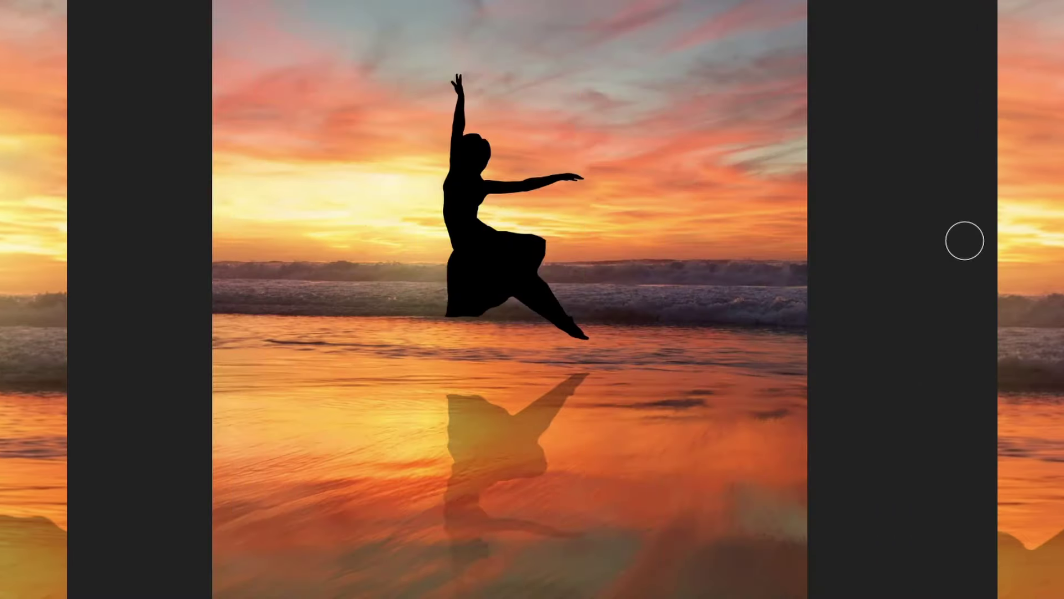